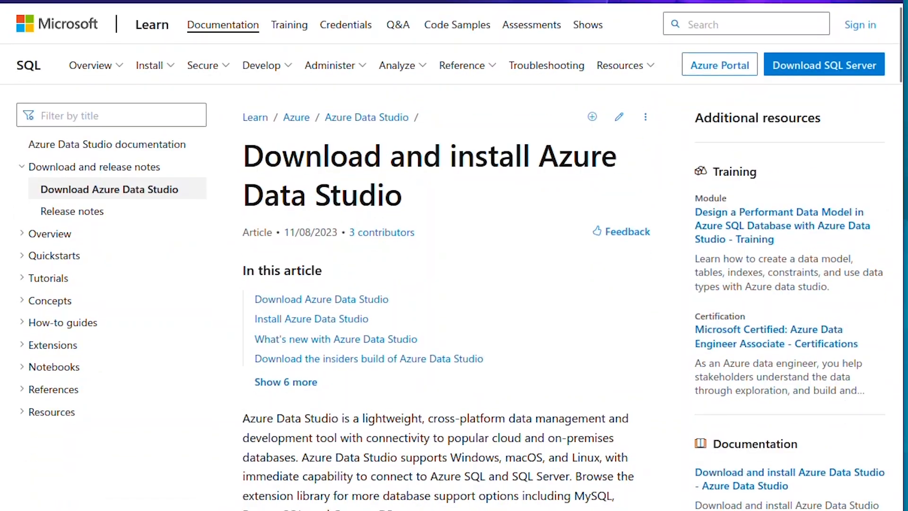
pyautogui.scroll(-10, 449, 255)
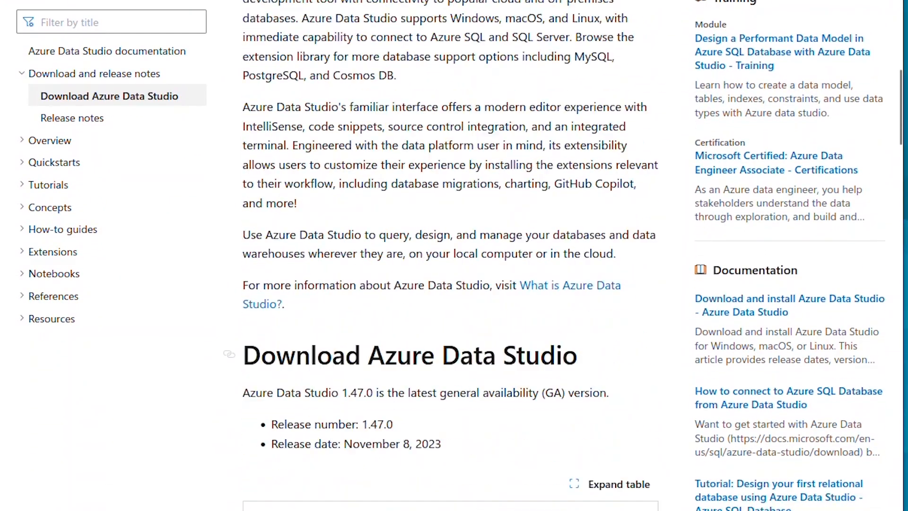
pyautogui.scroll(-3, 449, 256)
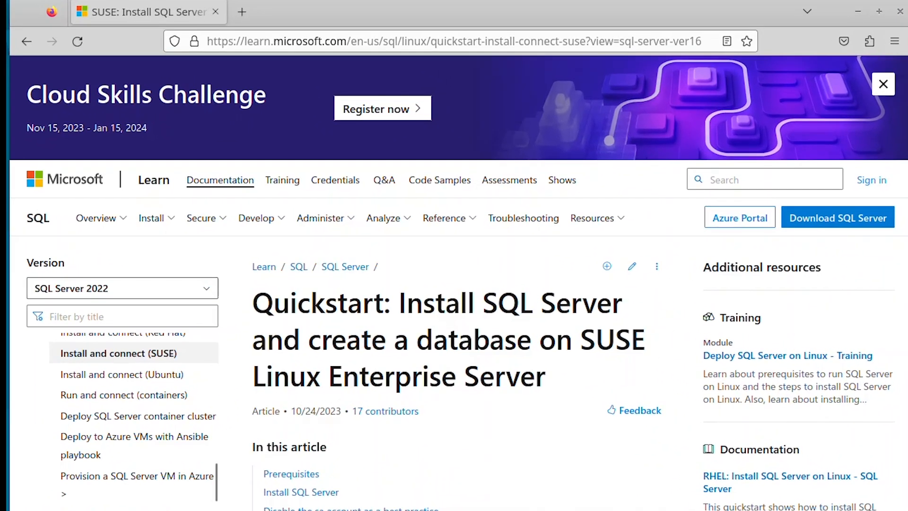
# Copy the SQL Server 2022 zypper addrepo command from the SUSE quickstart, run it in the terminal and enter the root password.
pyautogui.scroll(-10, 454, 284)
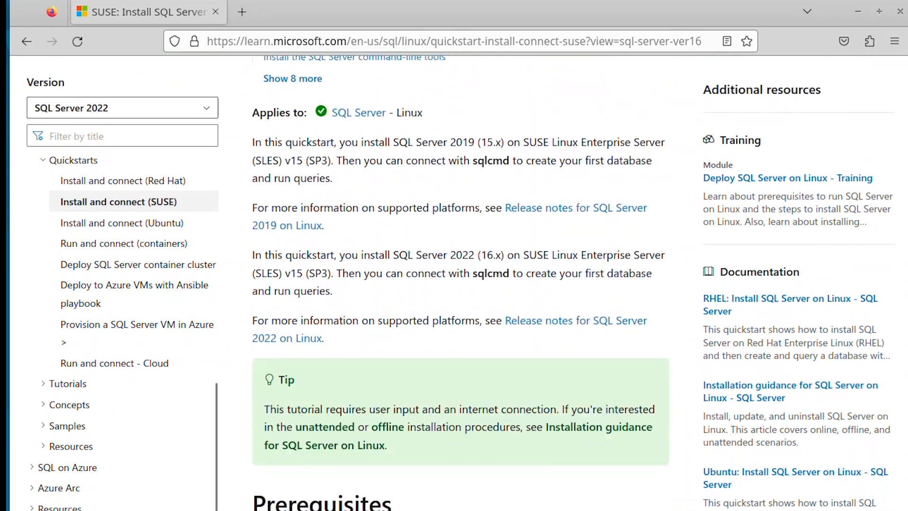
pyautogui.scroll(-11, 460, 284)
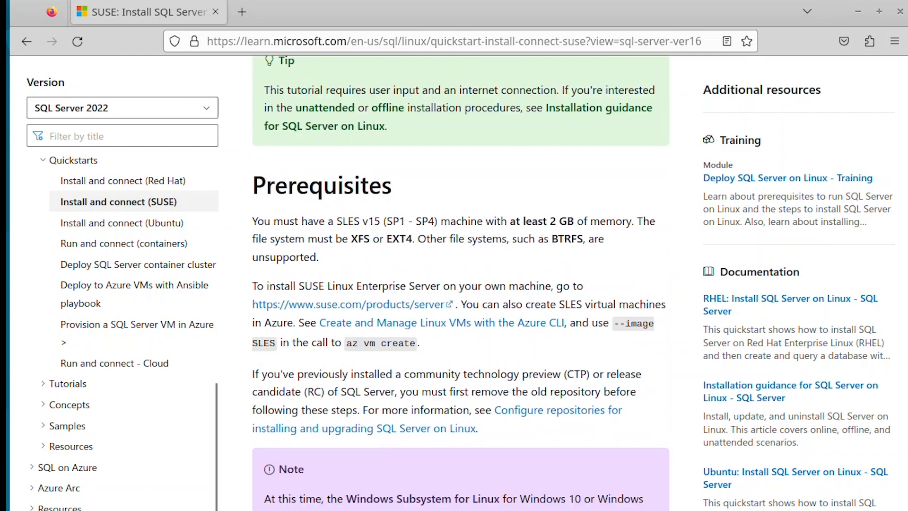
pyautogui.scroll(-2, 643, 388)
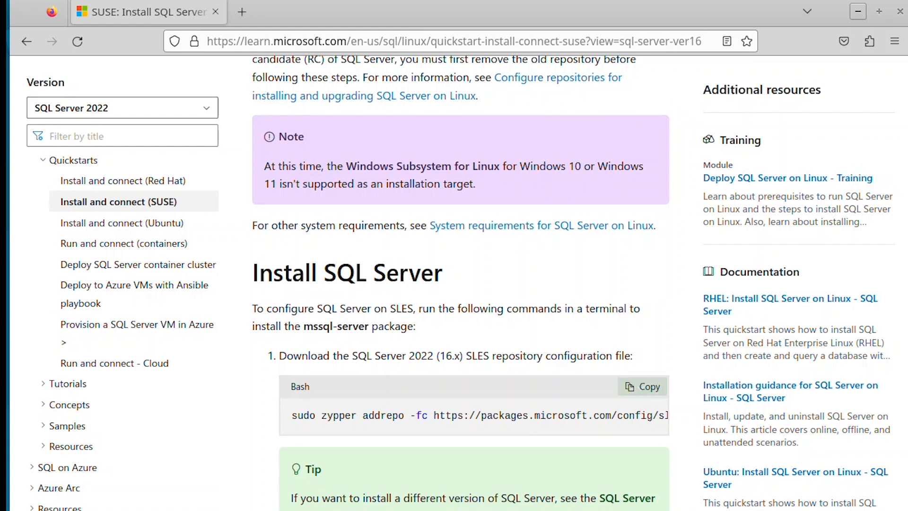
pyautogui.click(857, 12)
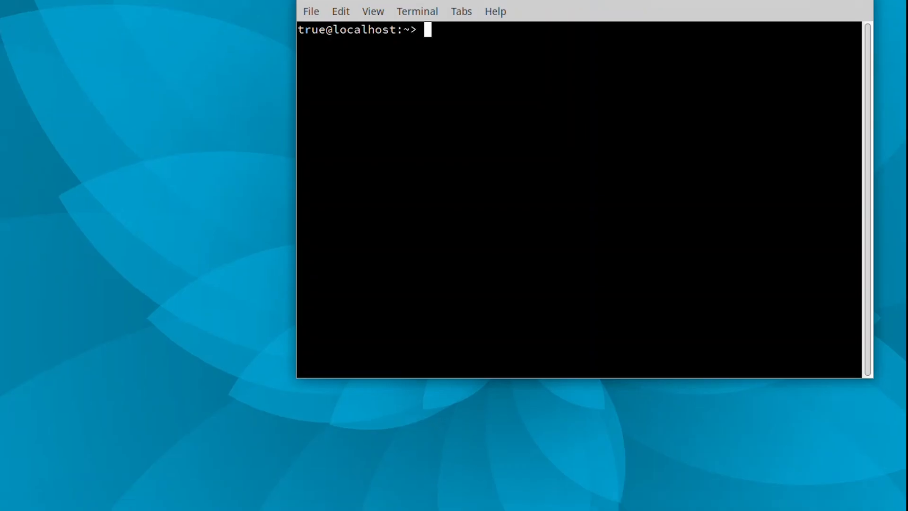
pyautogui.rightClick(434, 34)
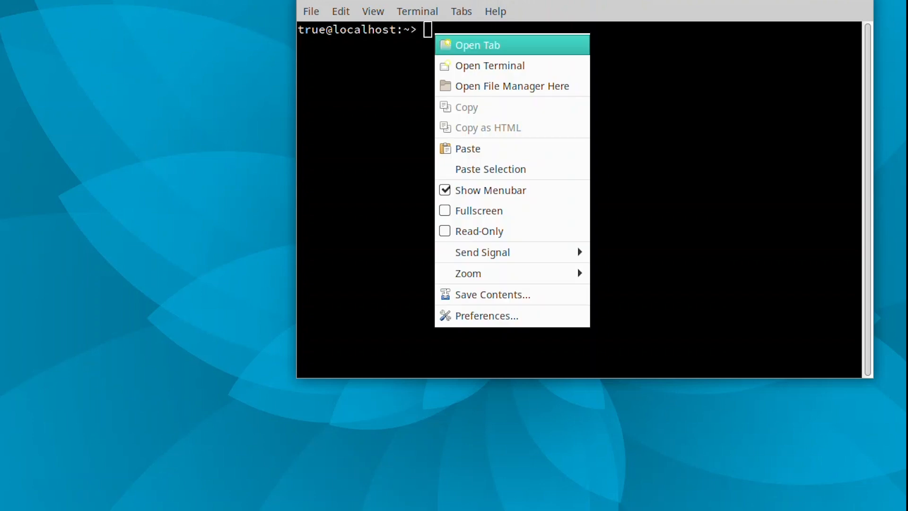
pyautogui.click(468, 148)
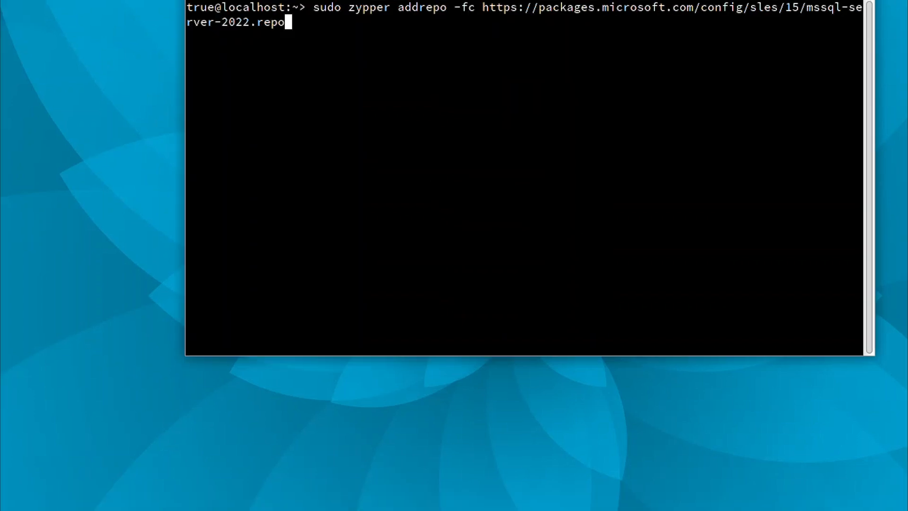
pyautogui.press('Return')
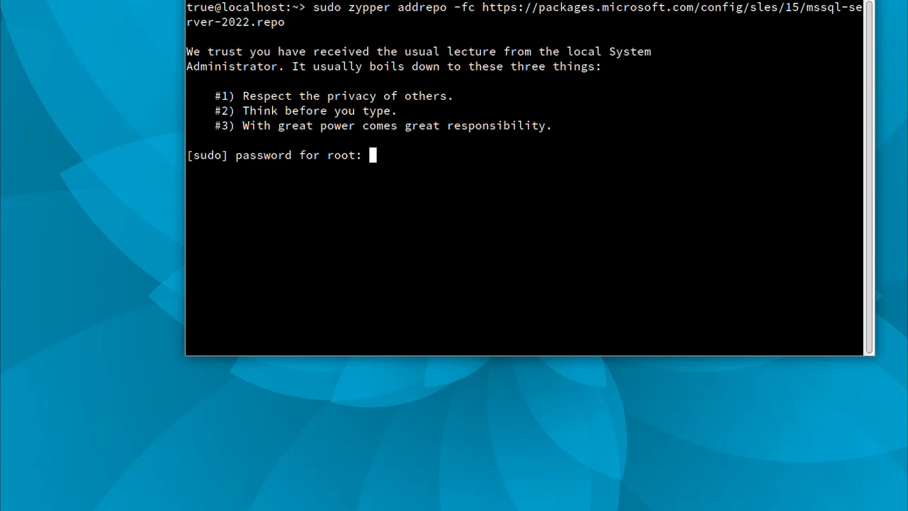
pyautogui.press('Return')
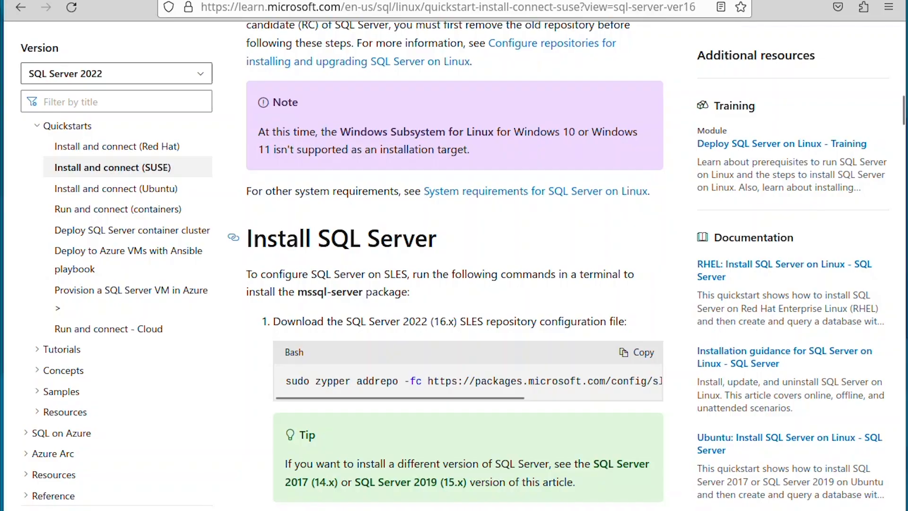
# Refresh the repositories by running the quickstart's command sudo zypper --gpg-auto-import-keys refresh in the terminal.
pyautogui.scroll(-5, 454, 265)
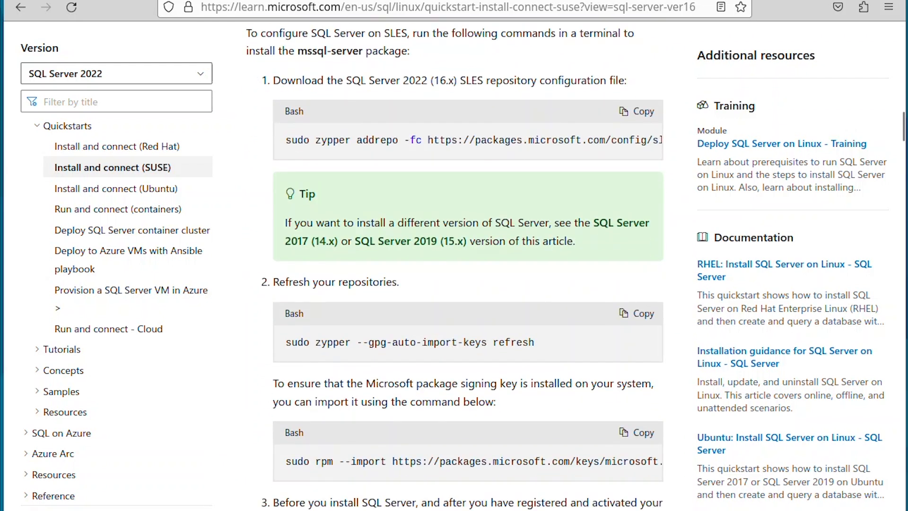
pyautogui.click(636, 313)
pyautogui.hotkey('alt', 'Tab')
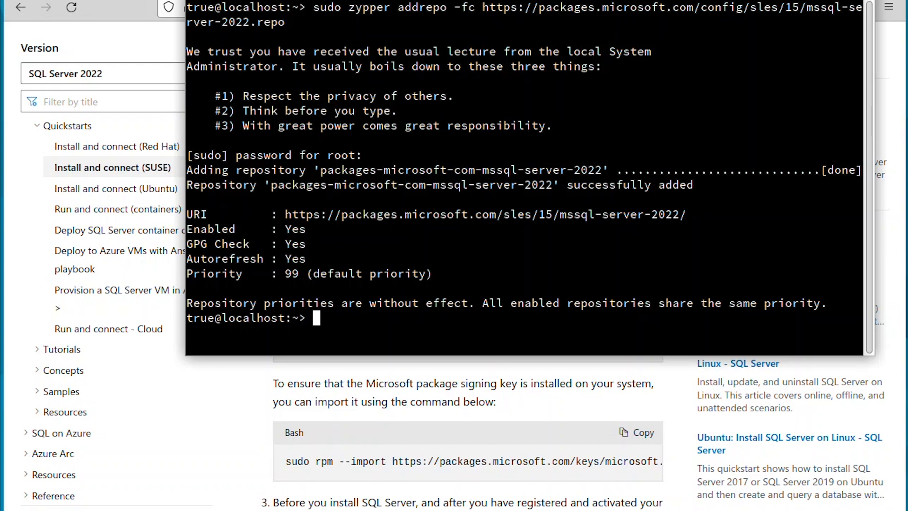
pyautogui.rightClick(320, 316)
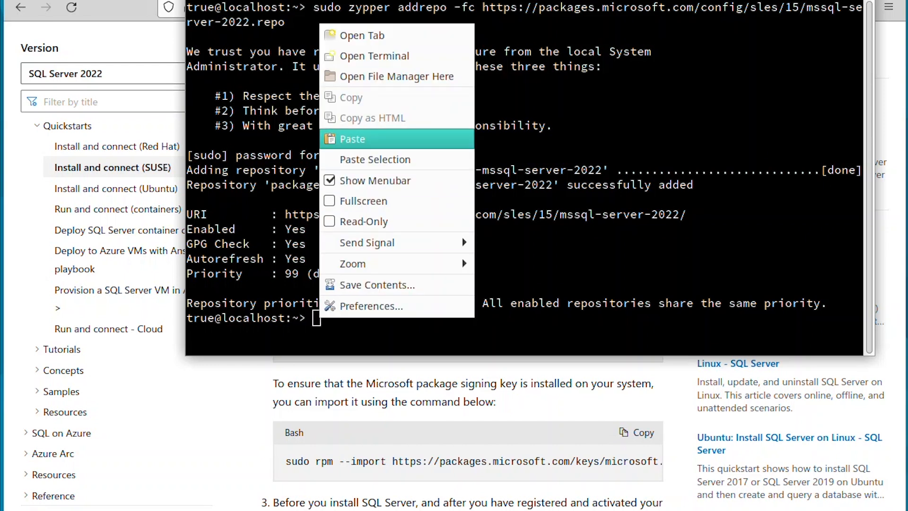
pyautogui.click(352, 138)
pyautogui.press('Return')
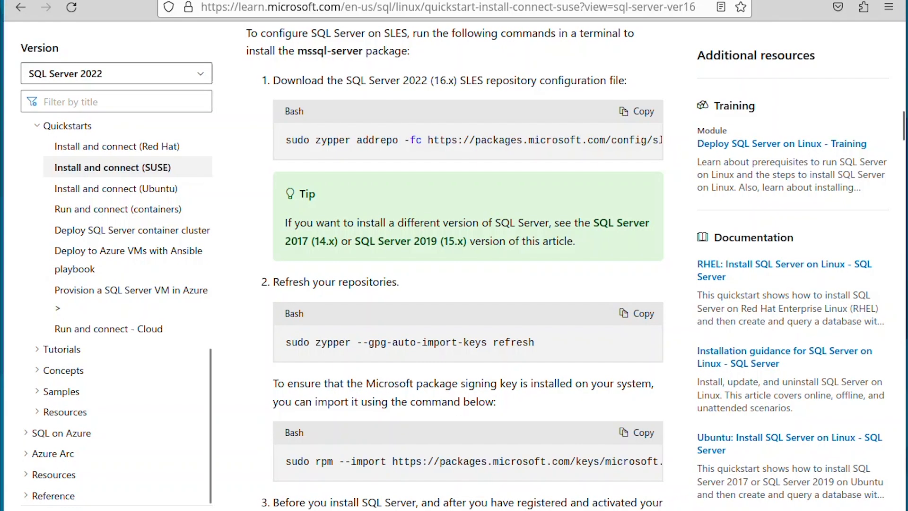
pyautogui.scroll(-3, 468, 265)
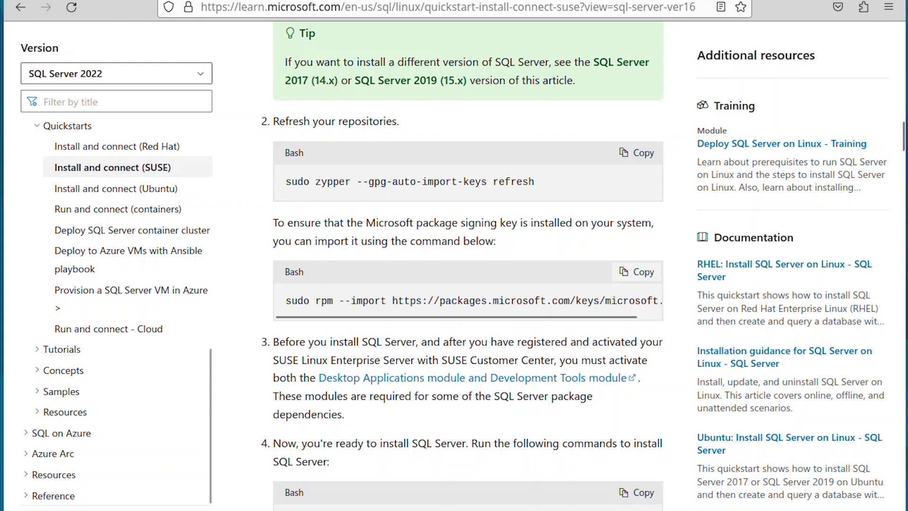
pyautogui.click(638, 272)
pyautogui.hotkey('alt', 'Tab')
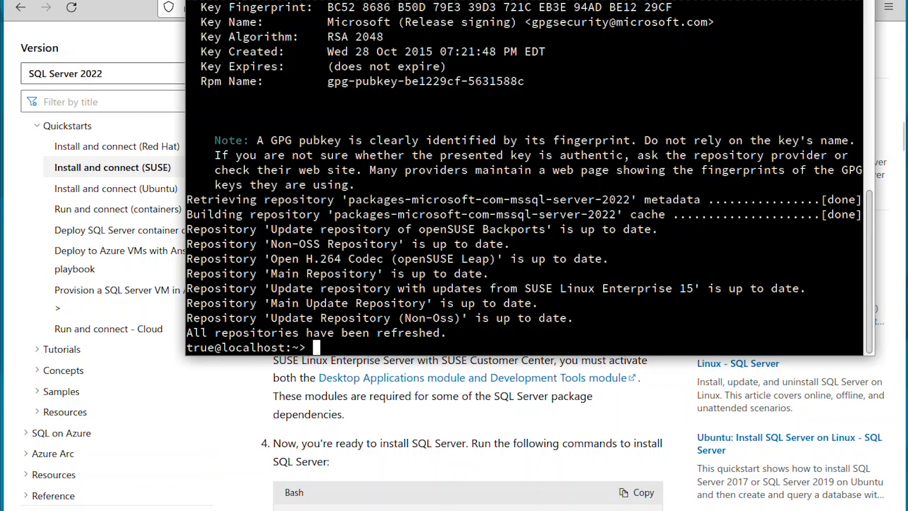
pyautogui.rightClick(318, 344)
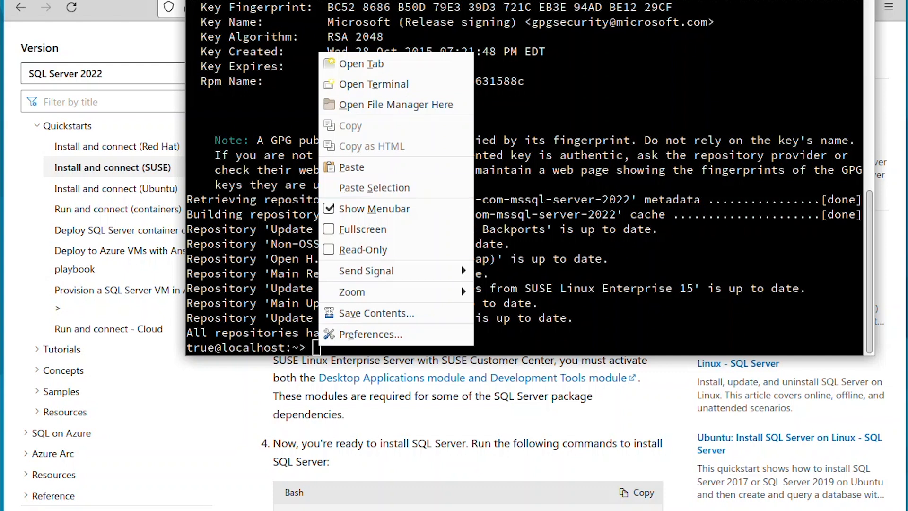
pyautogui.press('Return')
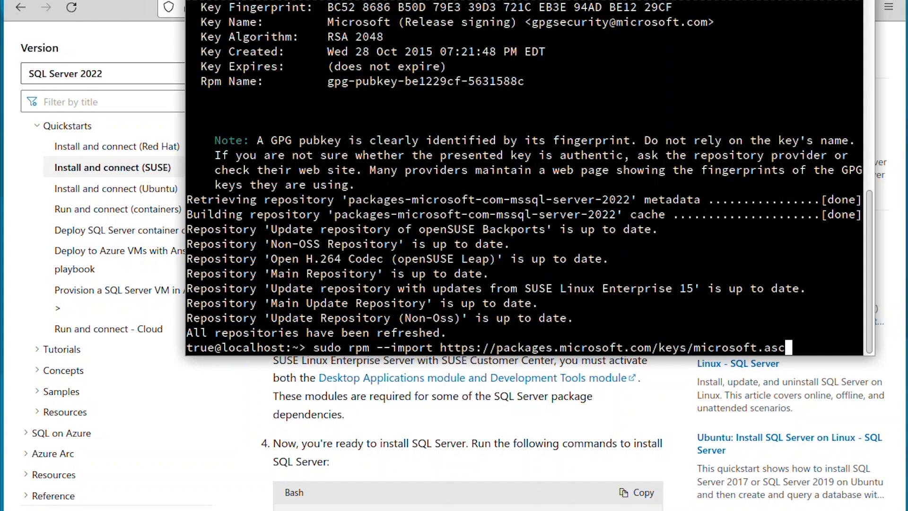
pyautogui.press('Return')
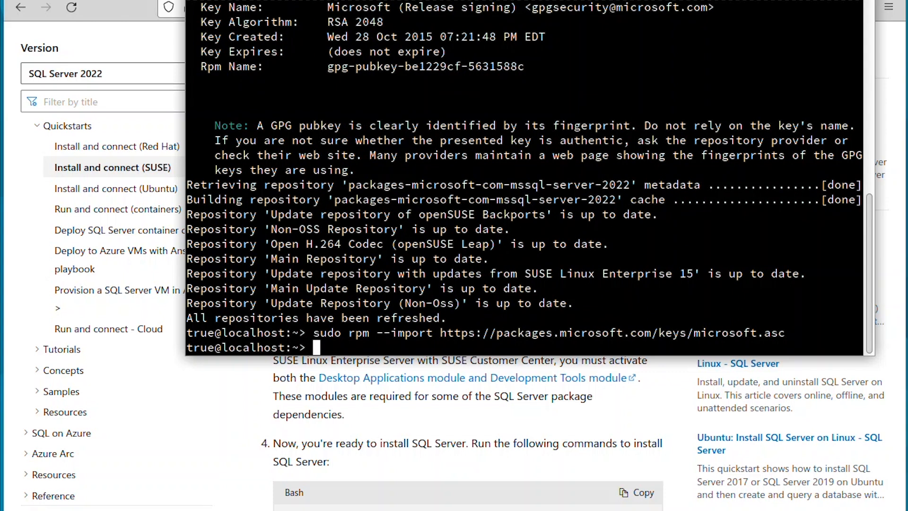
# Install the SQL Server package by copying sudo zypper install -y mssql-server from the quickstart and running it in the terminal.
pyautogui.hotkey('alt', 'Tab')
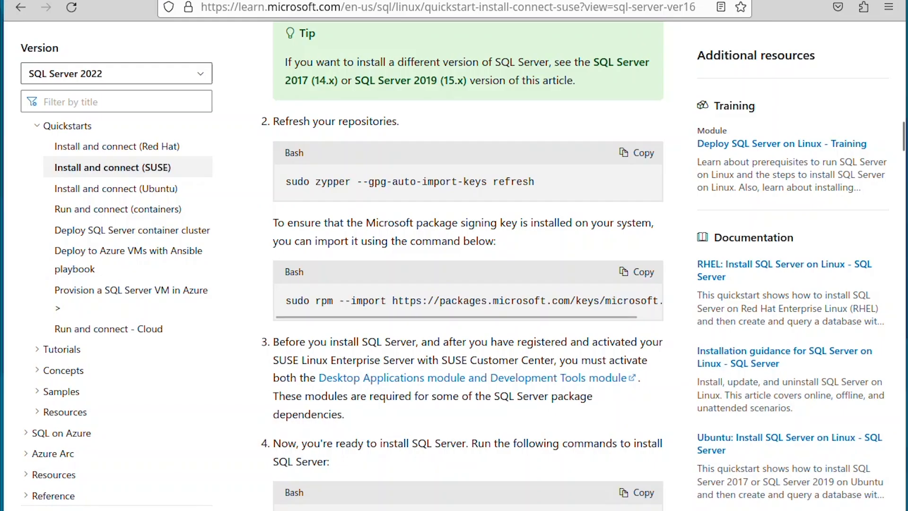
pyautogui.scroll(-3, 468, 265)
pyautogui.click(636, 332)
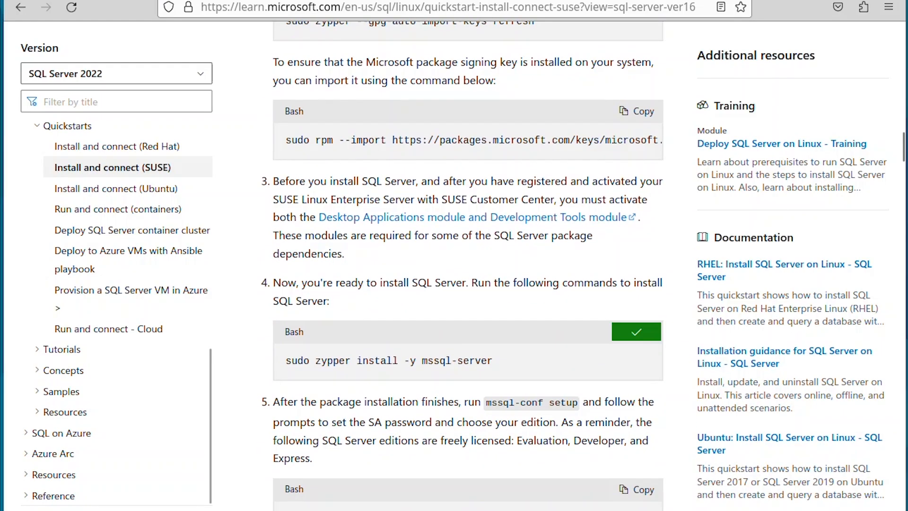
pyautogui.hotkey('alt', 'Tab')
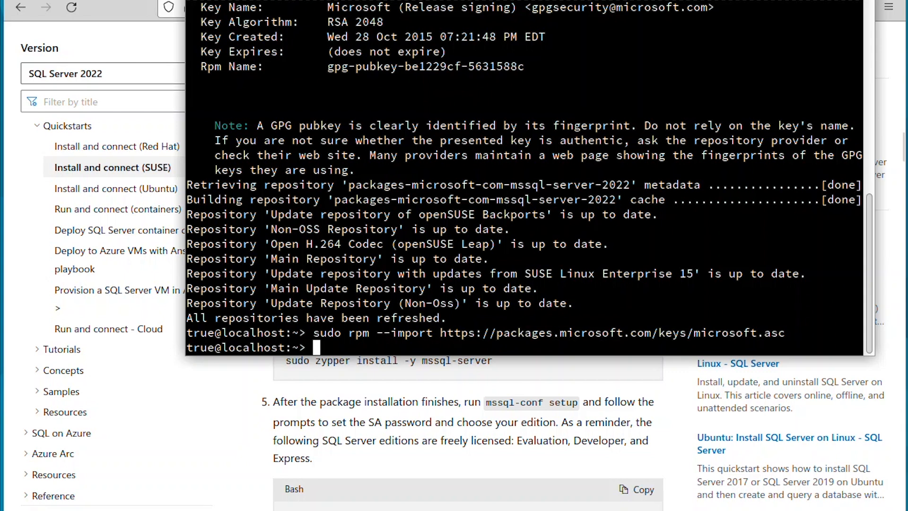
pyautogui.scroll(1, 529, 179)
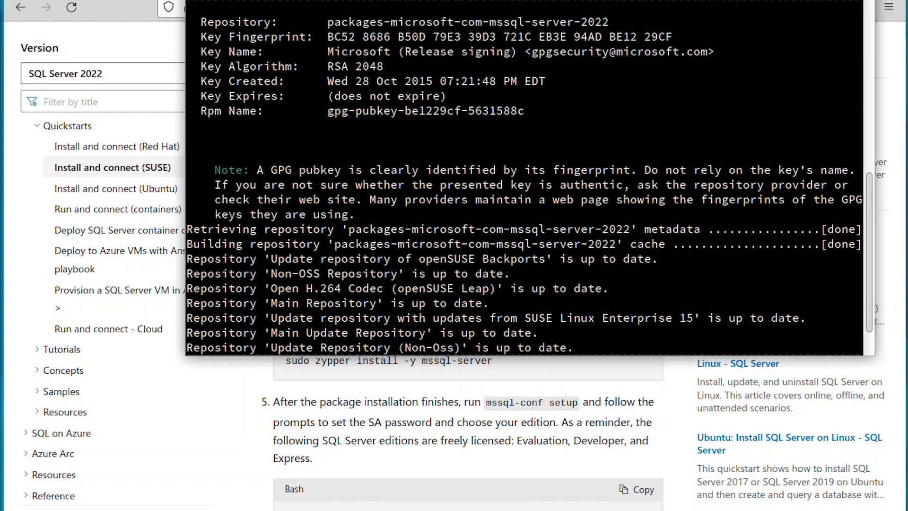
pyautogui.scroll(-1, 529, 179)
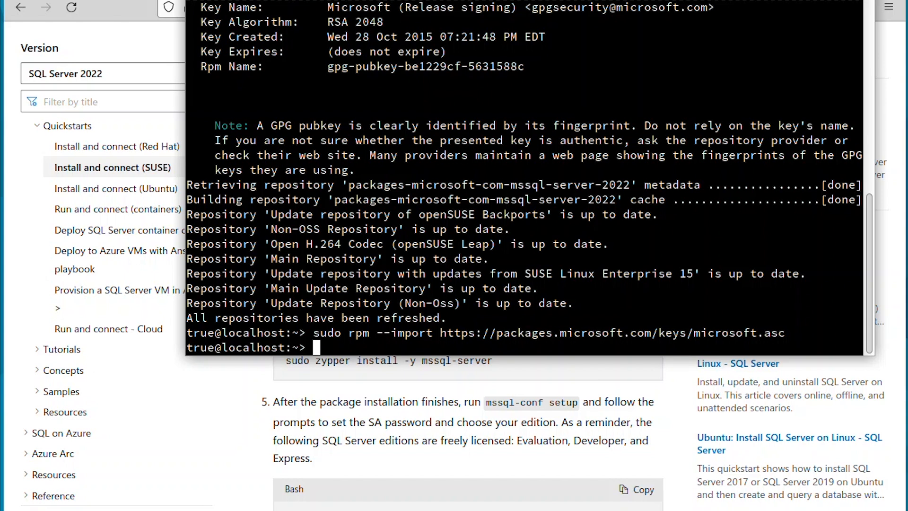
pyautogui.rightClick(318, 351)
pyautogui.click(351, 171)
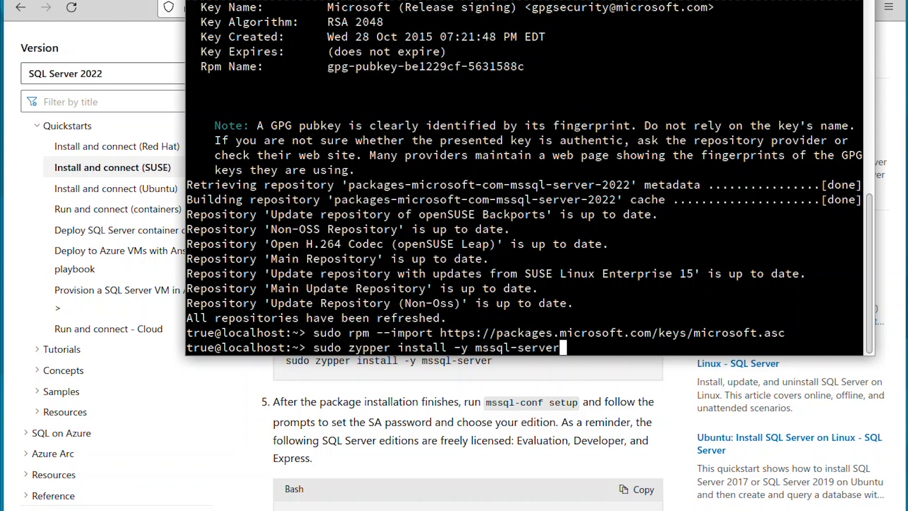
pyautogui.press('Return')
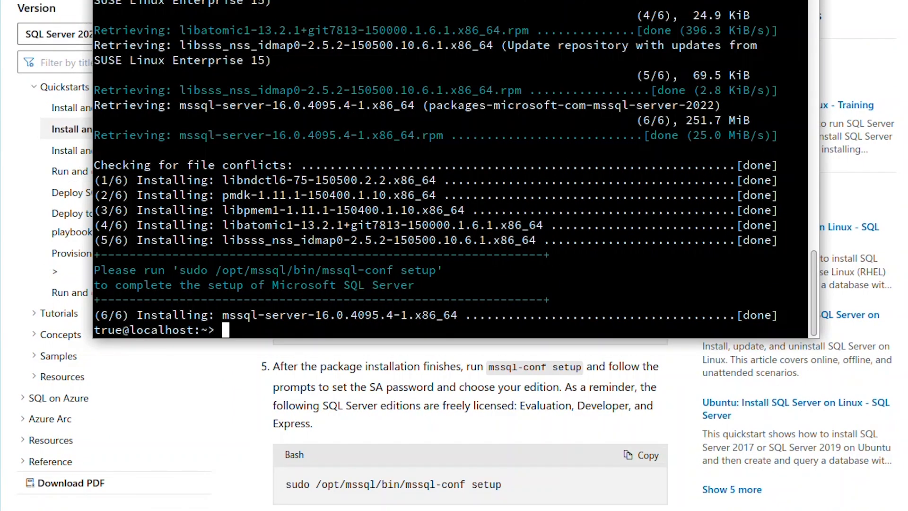
# Run the quickstart's sudo /opt/mssql/bin/mssql-conf setup command in the terminal and choose edition 2 (Developer).
pyautogui.click(642, 455)
pyautogui.hotkey('alt', 'Tab')
pyautogui.rightClick(232, 31)
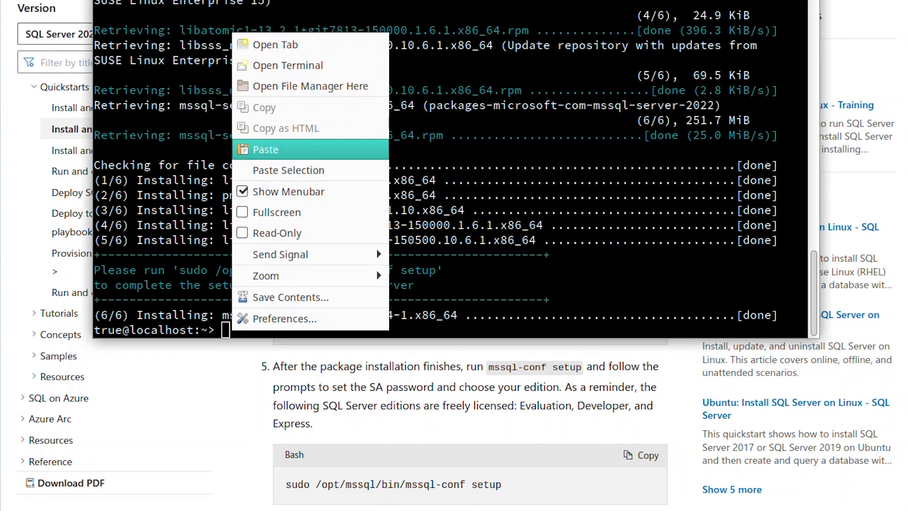
pyautogui.click(265, 150)
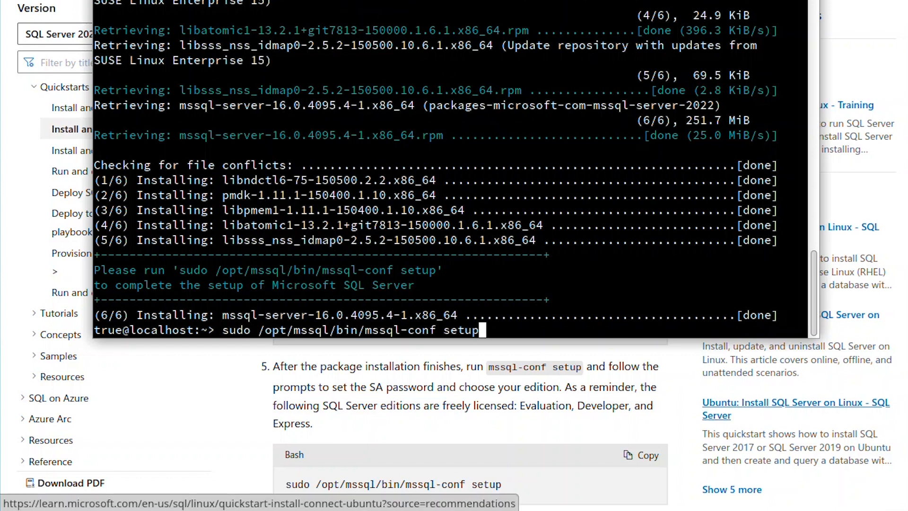
pyautogui.press('Return')
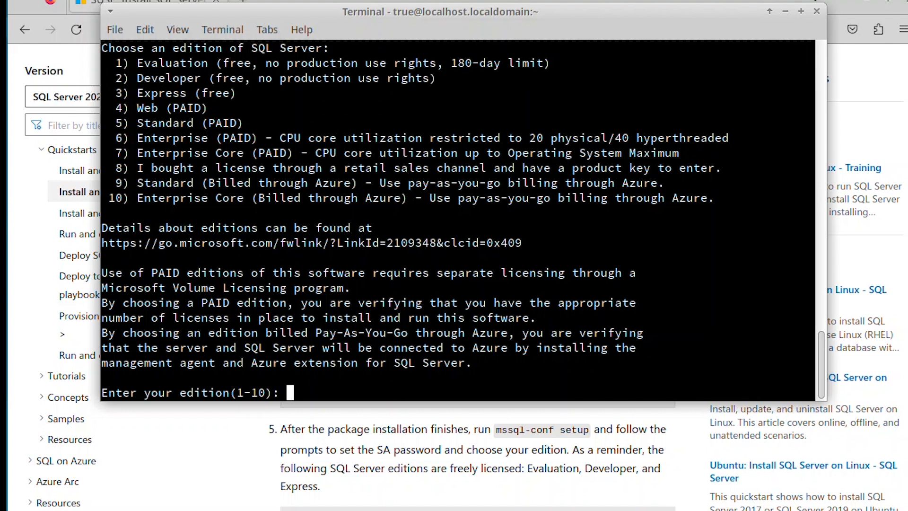
pyautogui.write('2')
pyautogui.press('Return')
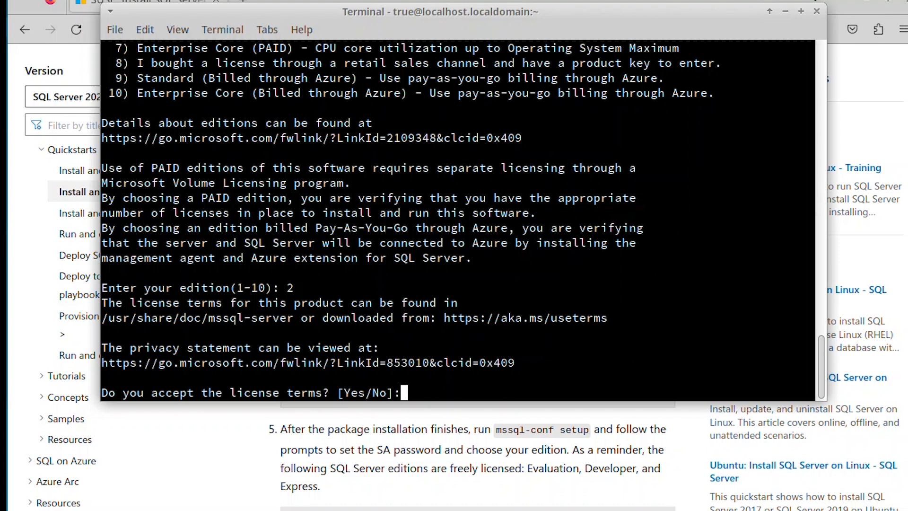
# Accept the license terms with Yes, and enter and confirm the SQL Server system administrator password.
pyautogui.write('Yes')
pyautogui.press('Return')
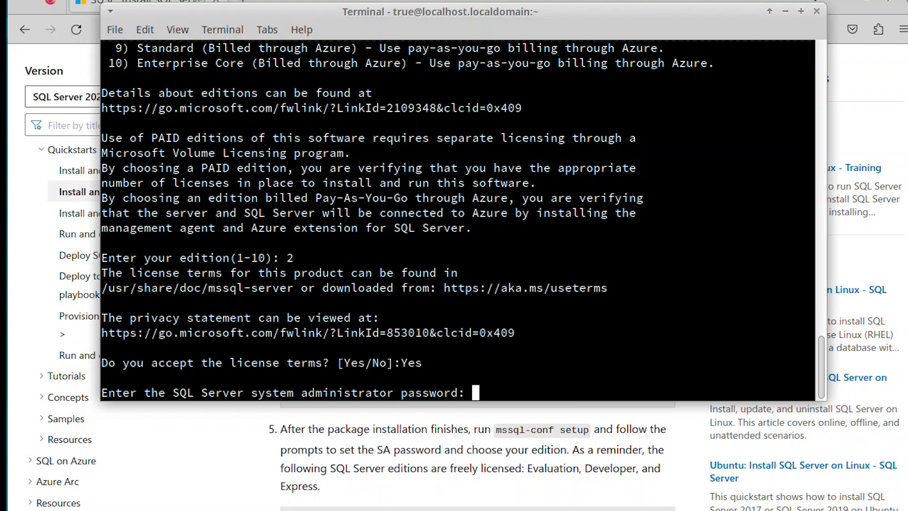
pyautogui.press('Return')
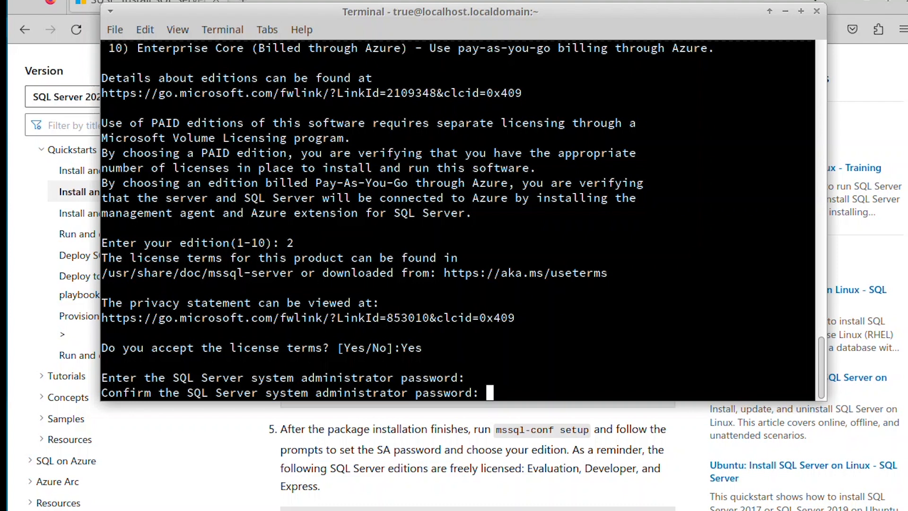
pyautogui.press('Return')
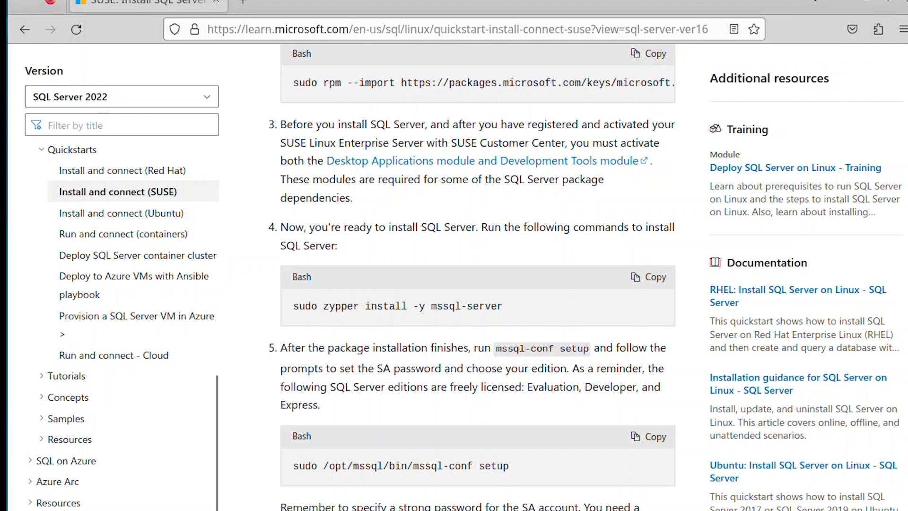
# Copy systemctl status mssql-server from the quickstart and run it in the terminal to check the service's active state.
pyautogui.scroll(-3, 477, 284)
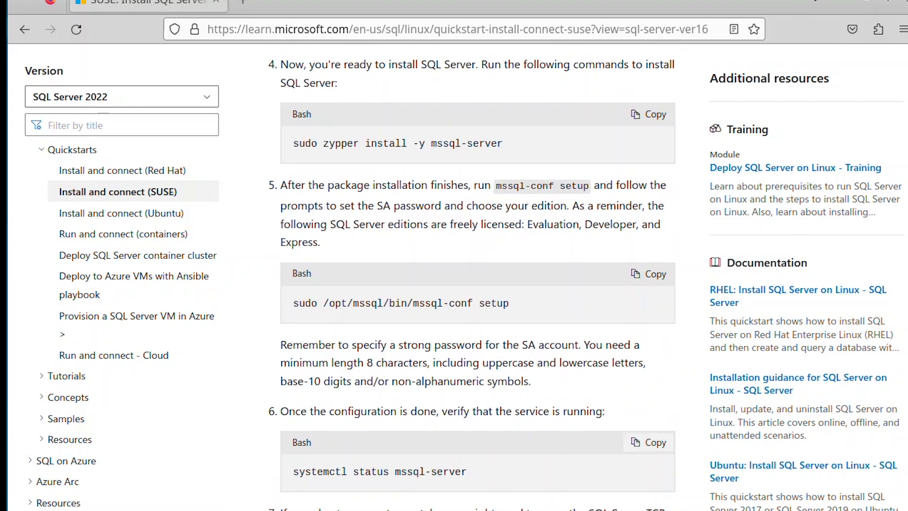
pyautogui.click(648, 442)
pyautogui.hotkey('alt', 'Tab')
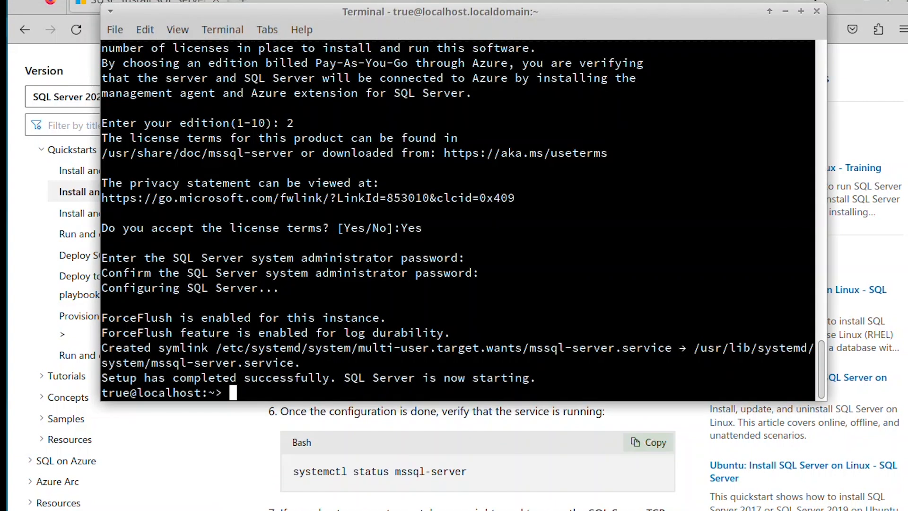
pyautogui.rightClick(234, 390)
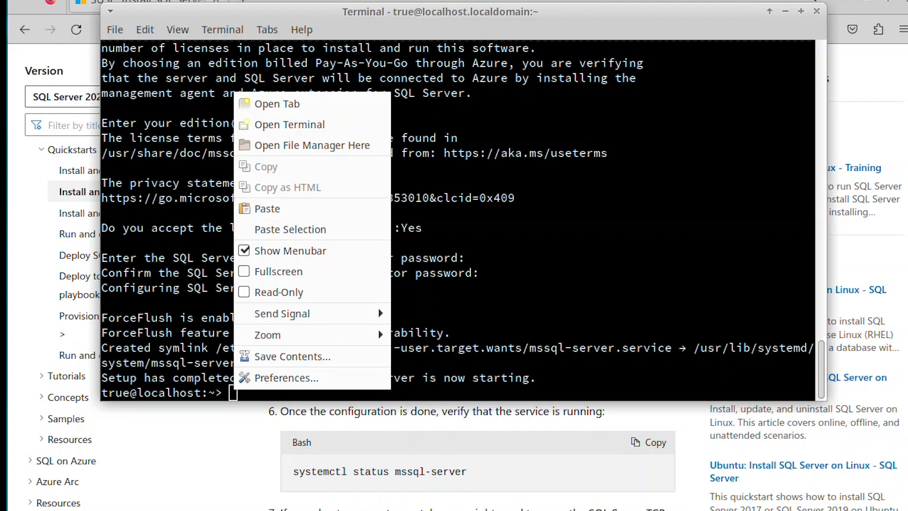
pyautogui.click(267, 209)
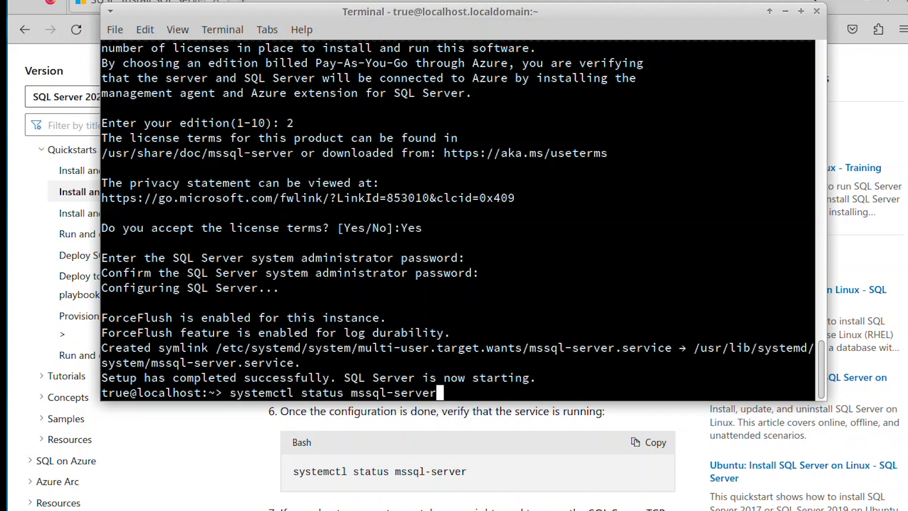
pyautogui.press('Return')
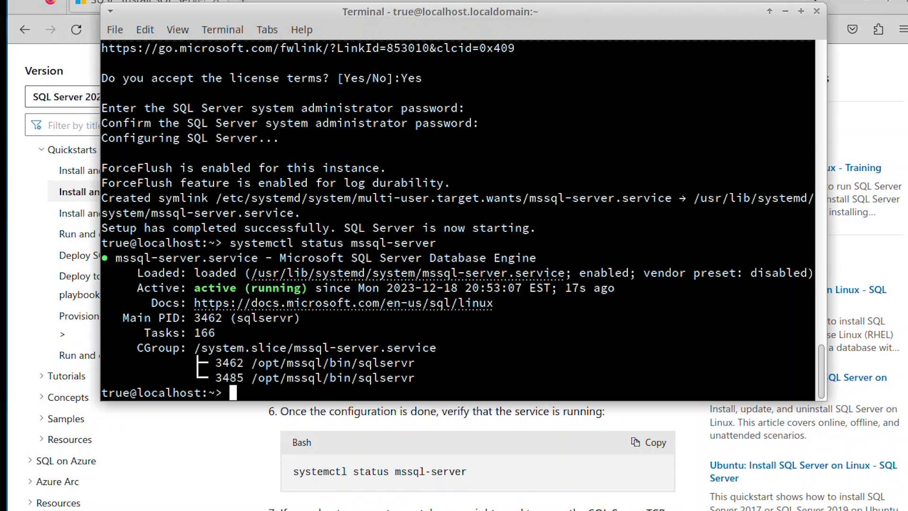
pyautogui.moveTo(195, 288); pyautogui.dragTo(621, 288)
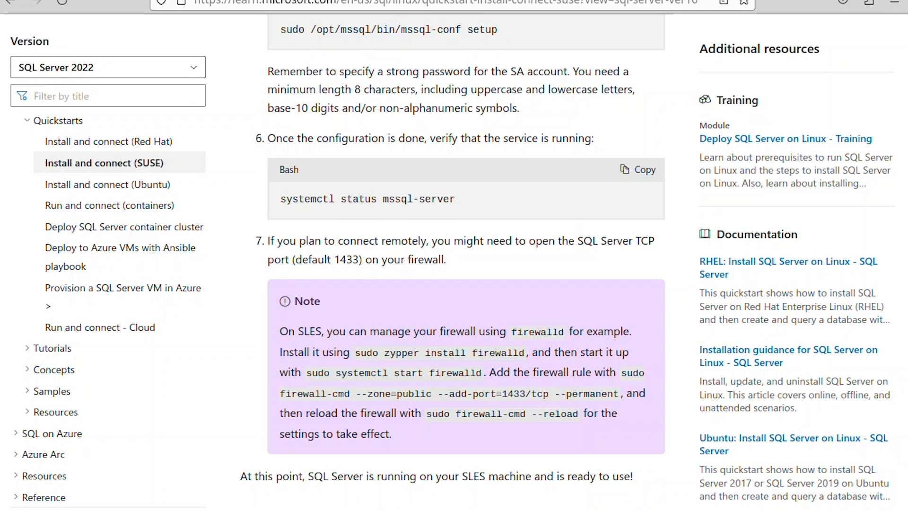
# Copy sudo zypper install firewalld from the quickstart's firewall note, run it in the terminal and enter the root password.
pyautogui.moveTo(269, 241); pyautogui.dragTo(447, 259)
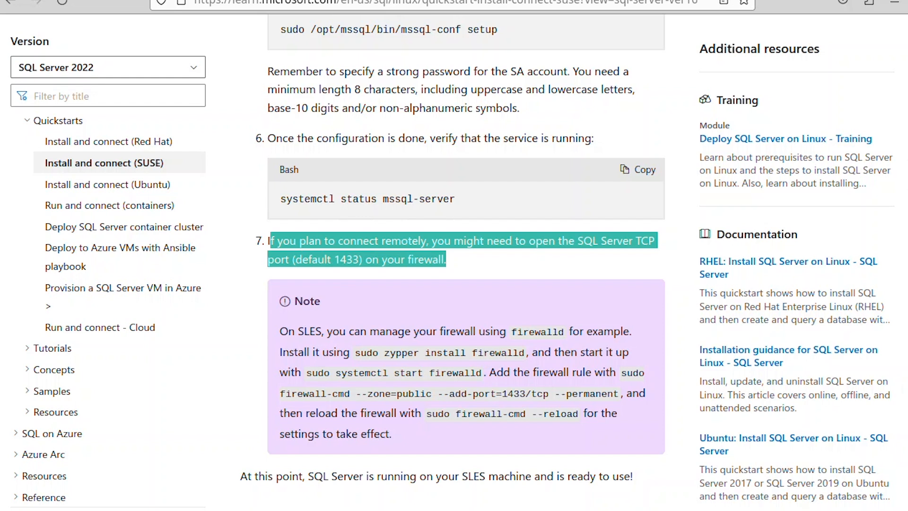
pyautogui.click(448, 260)
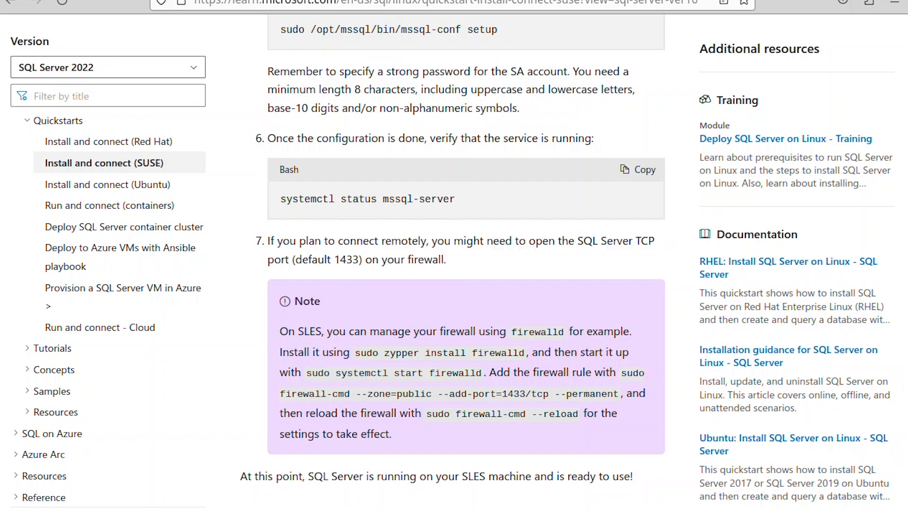
pyautogui.moveTo(392, 434); pyautogui.dragTo(279, 331)
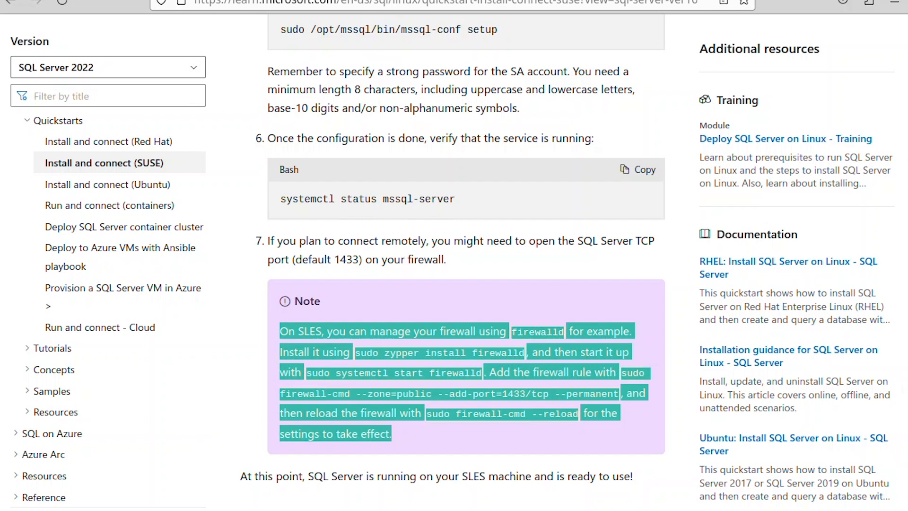
pyautogui.click(466, 383)
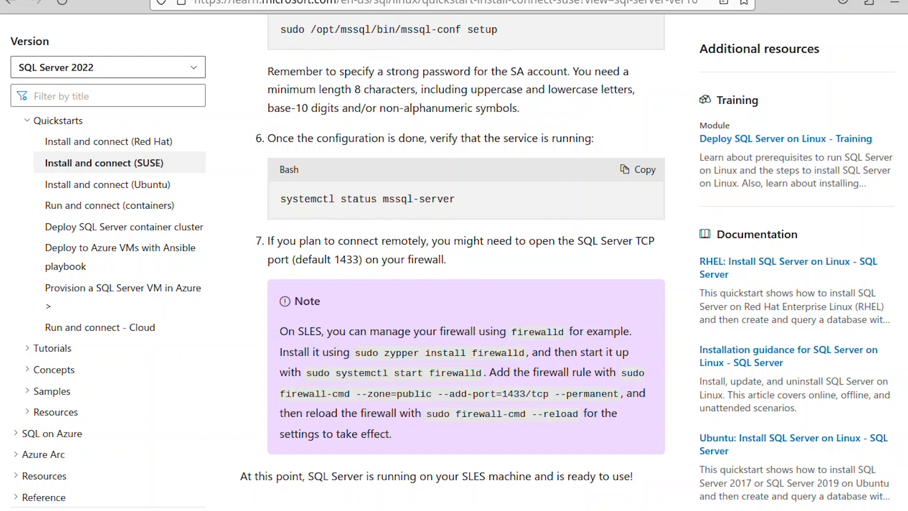
pyautogui.moveTo(355, 353); pyautogui.dragTo(524, 353)
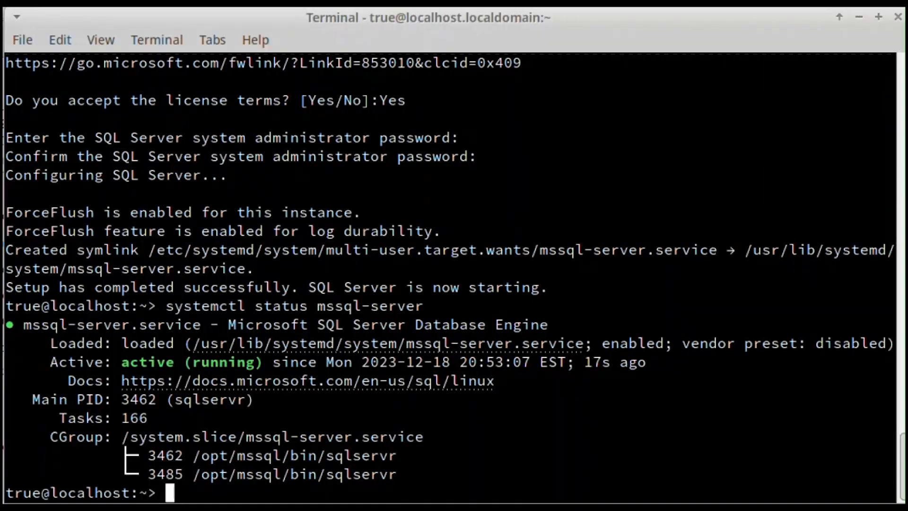
pyautogui.rightClick(175, 491)
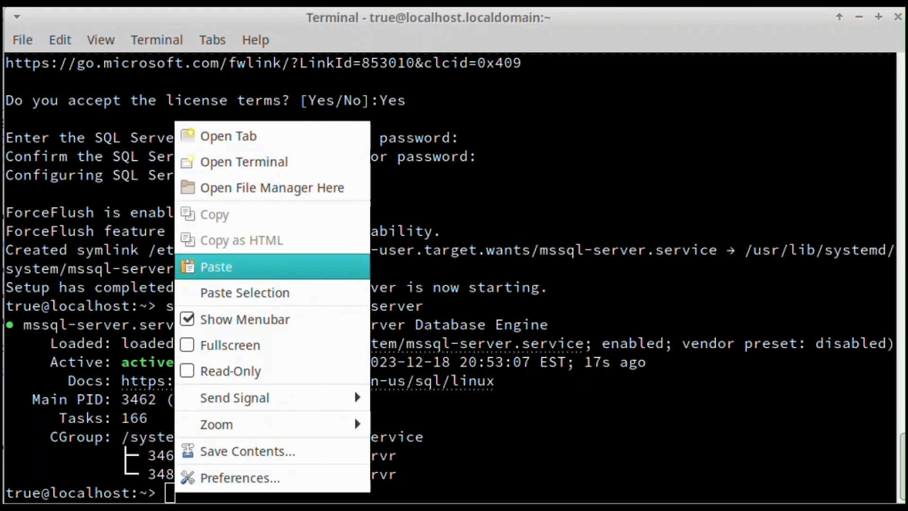
pyautogui.click(236, 267)
pyautogui.press('Return')
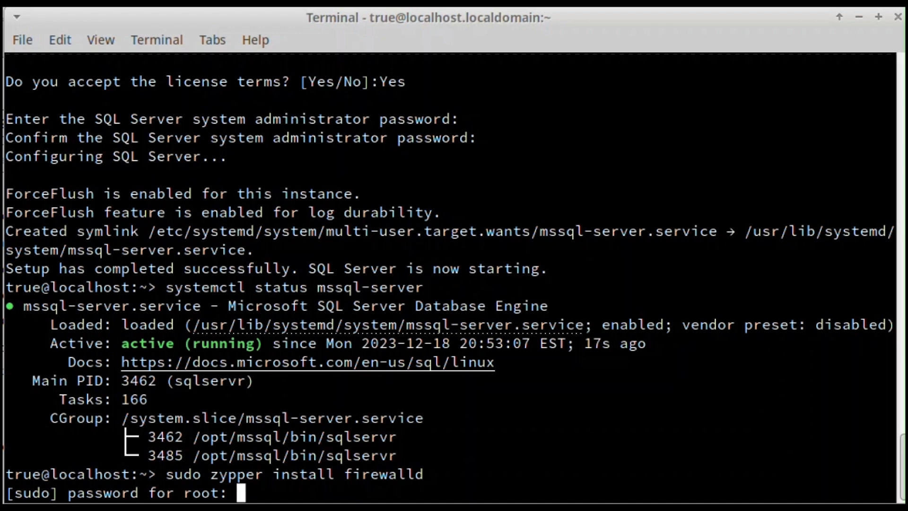
pyautogui.press('Return')
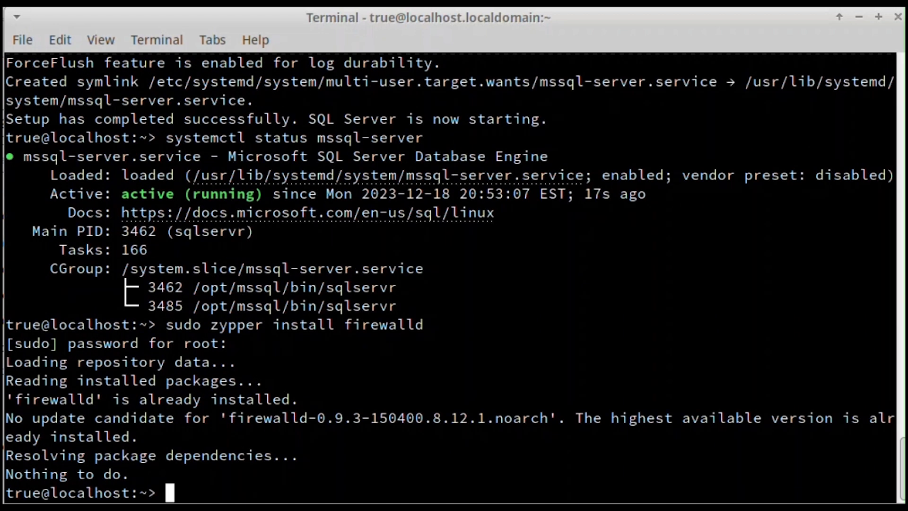
# Start the firewall by pasting and running sudo systemctl start firewalld in the terminal.
pyautogui.rightClick(170, 491)
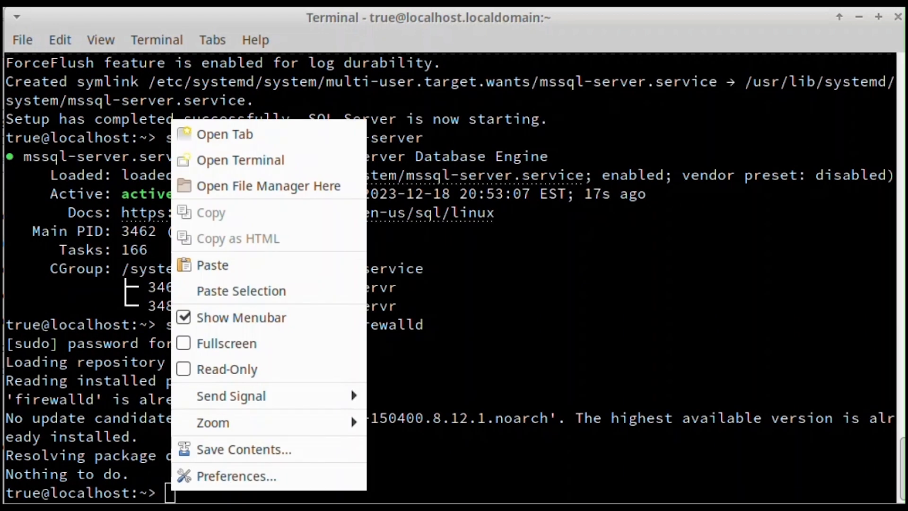
pyautogui.click(213, 265)
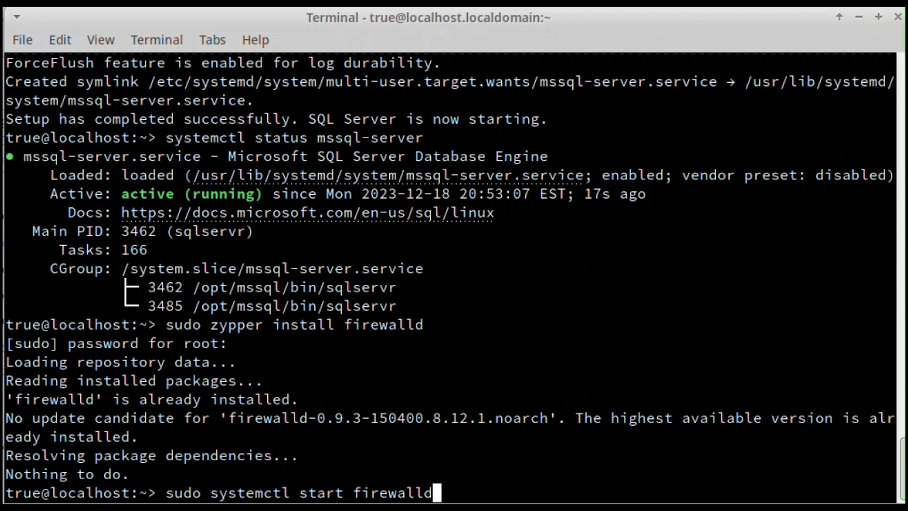
pyautogui.press('Return')
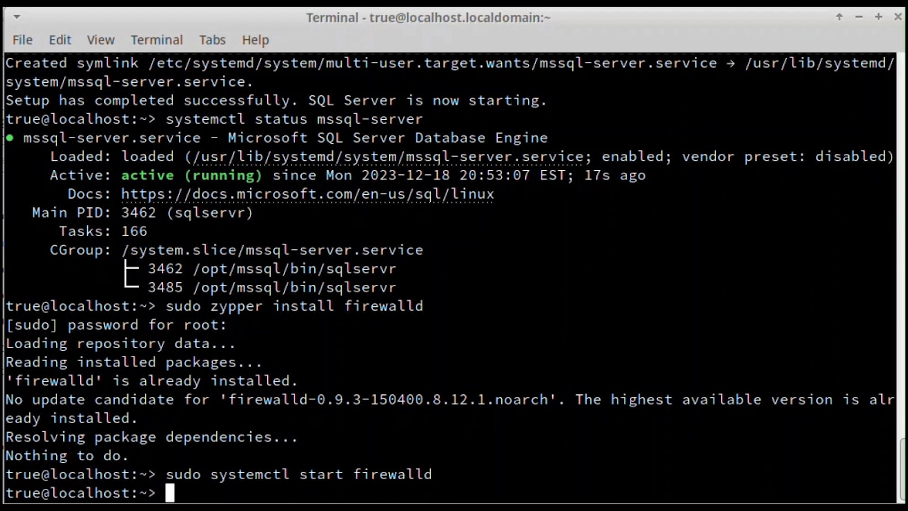
# Open the SQL Server port by copying the quickstart's sudo firewall-cmd --zone=public --add-port=1433/tcp --permanent and running it in the terminal.
pyautogui.hotkey('alt', 'Tab')
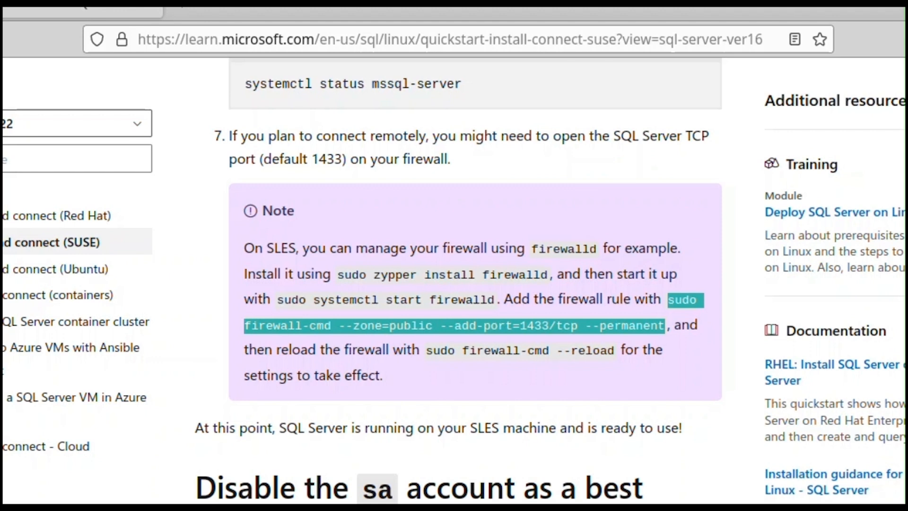
pyautogui.hotkey('alt', 'Tab')
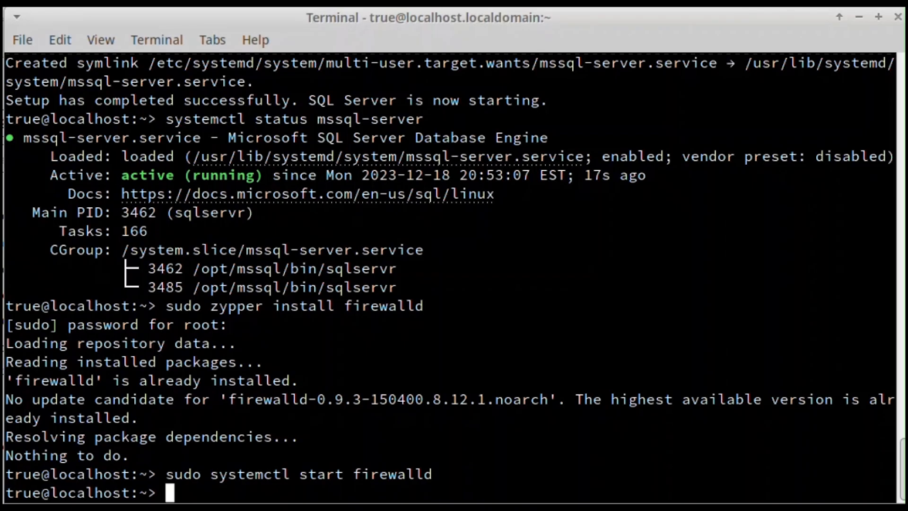
pyautogui.rightClick(166, 116)
pyautogui.click(203, 262)
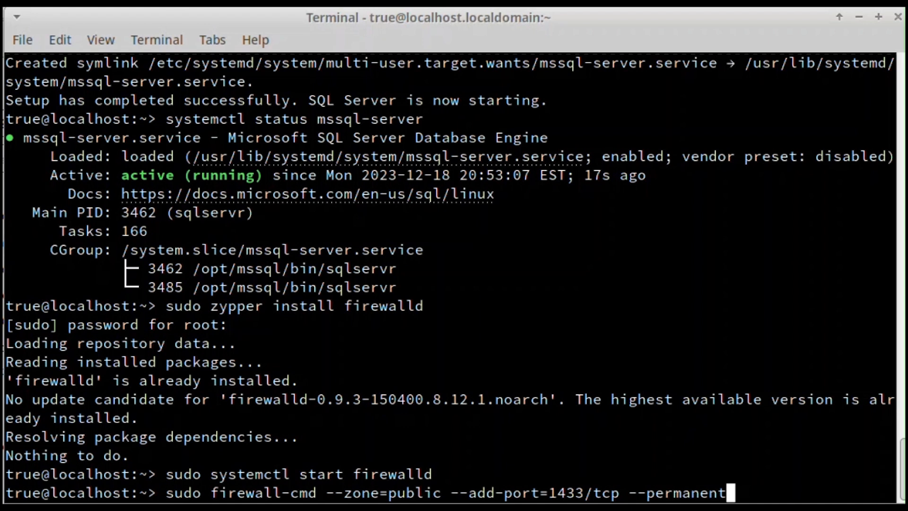
pyautogui.press('Return')
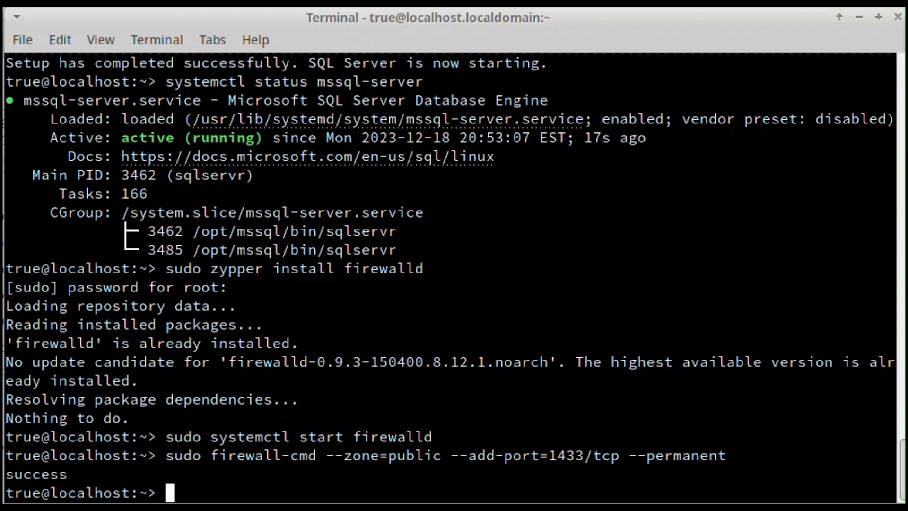
# Reload the firewall rules by pasting and running sudo firewall-cmd --reload in the terminal.
pyautogui.rightClick(165, 118)
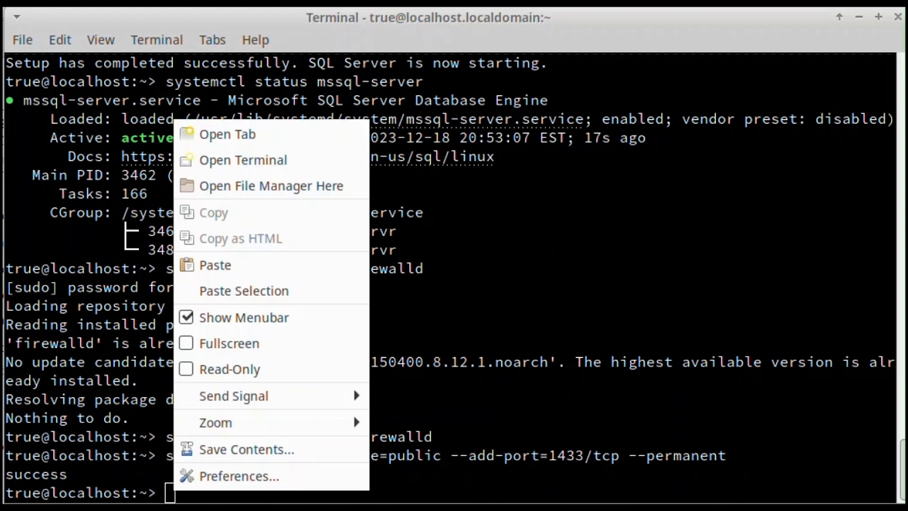
pyautogui.click(203, 263)
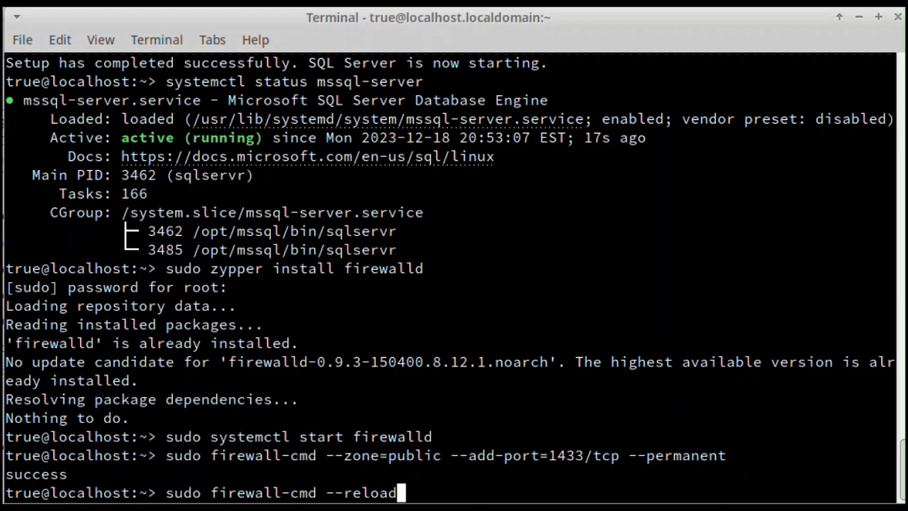
pyautogui.press('Return')
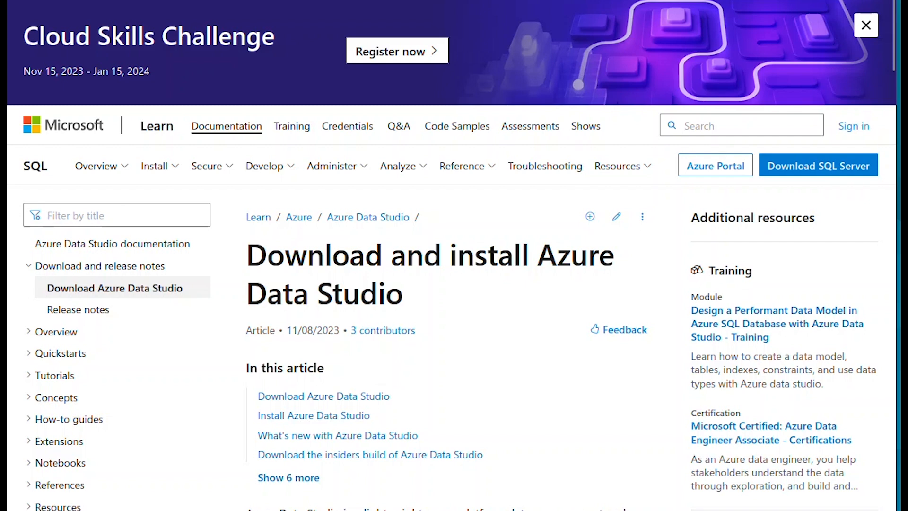
# Download the Linux x64 .rpm package from Microsoft's Azure Data Studio download page.
pyautogui.scroll(-4, 454, 256)
pyautogui.scroll(-10, 450, 255)
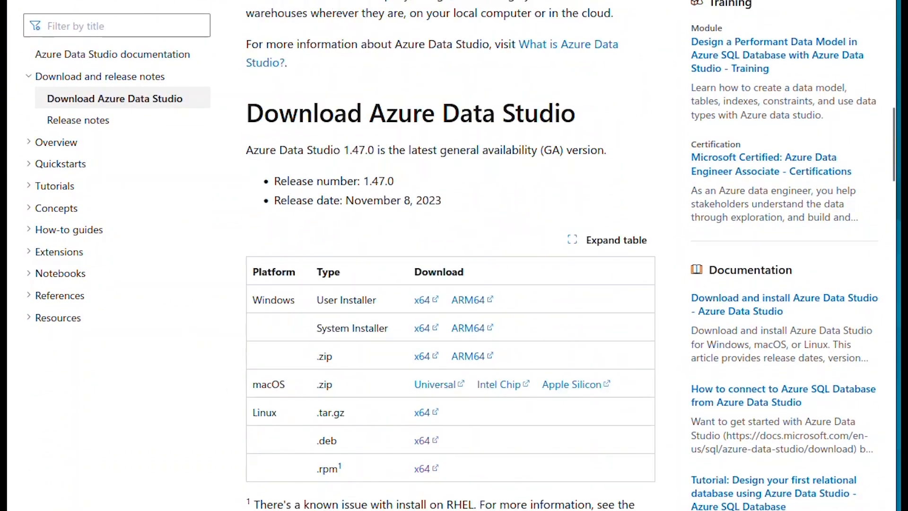
pyautogui.click(422, 395)
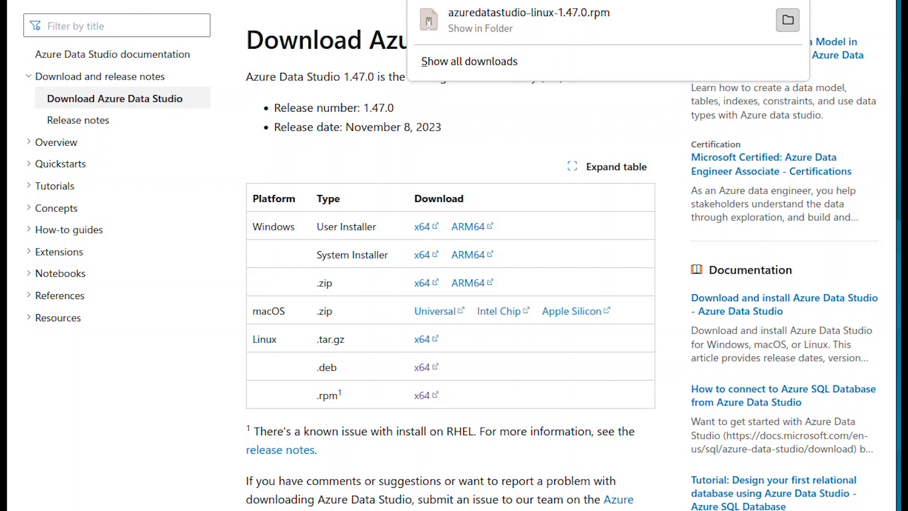
# Show the downloaded azuredatastudio-linux-1.47.0.rpm in its folder and open a terminal in that Downloads directory.
pyautogui.click(787, 20)
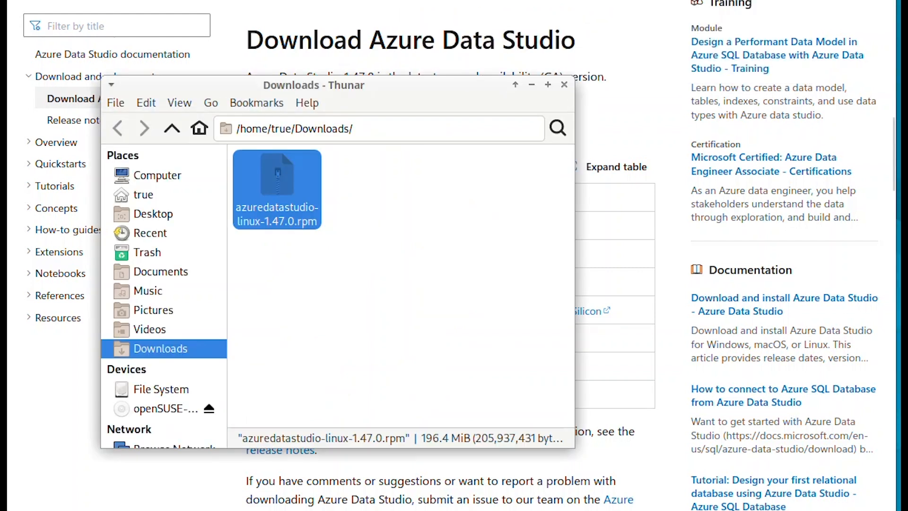
pyautogui.rightClick(427, 215)
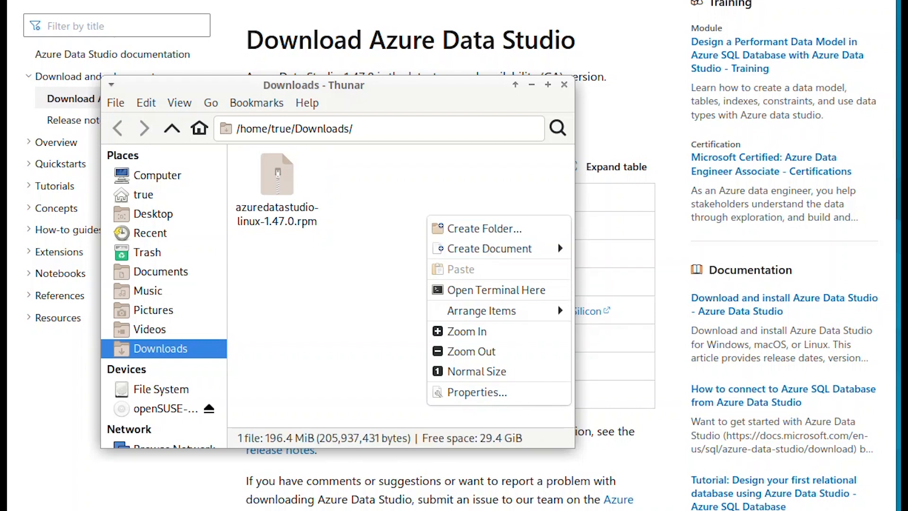
pyautogui.click(497, 290)
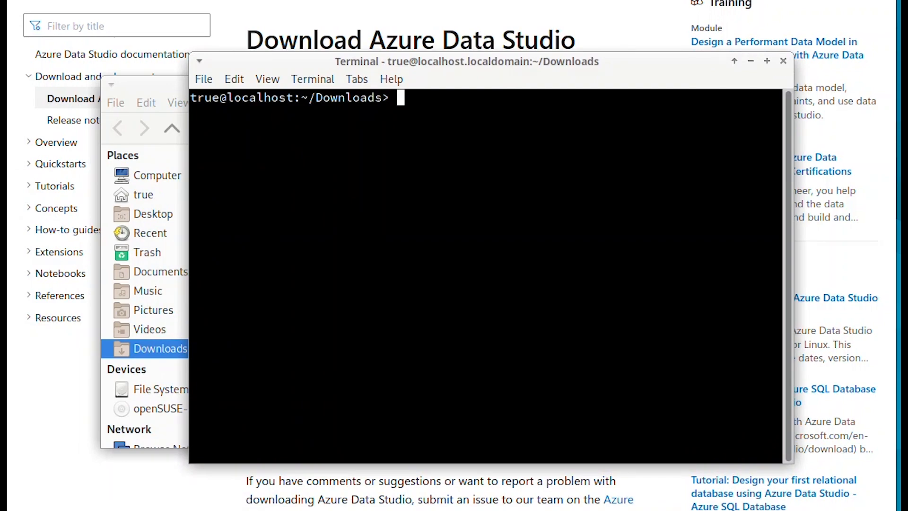
# Run sudo zypper install azuredatastudio-linux-1.47.0.rpm, answering y to continue and i to ignore the unsigned package.
pyautogui.write('sudo zypper install azuredatastudio-linux-1.47.0.rpm')
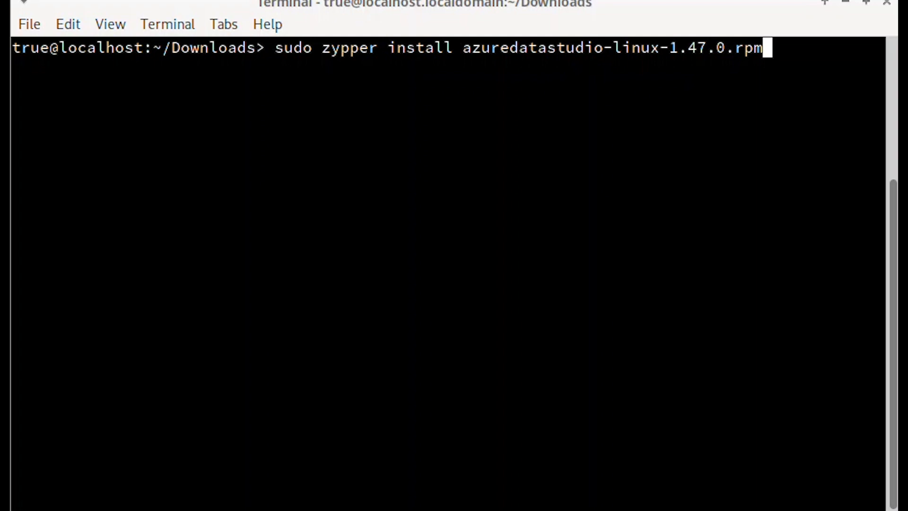
pyautogui.press('Return')
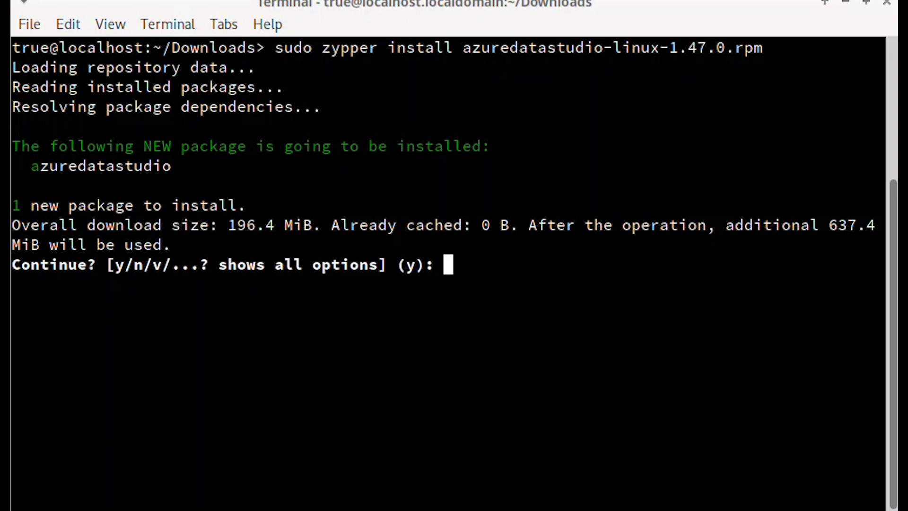
pyautogui.write('y')
pyautogui.press('Return')
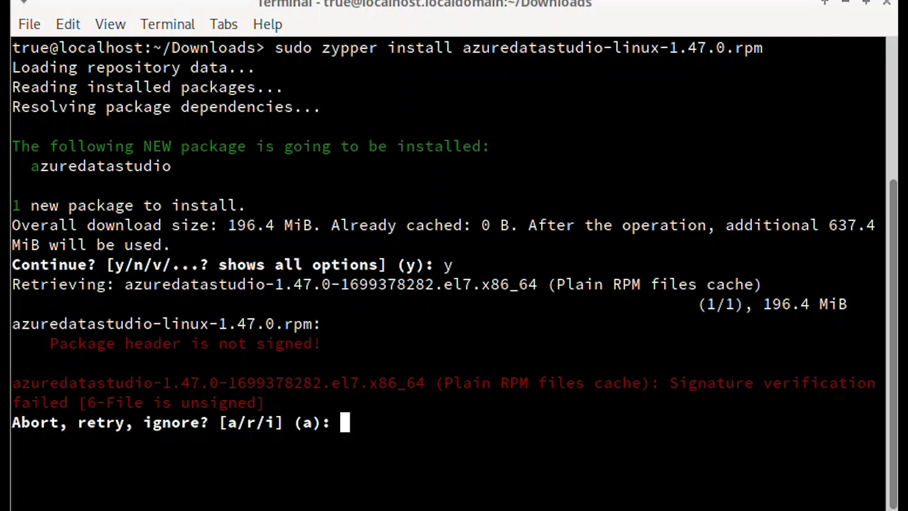
pyautogui.write('i')
pyautogui.press('Return')
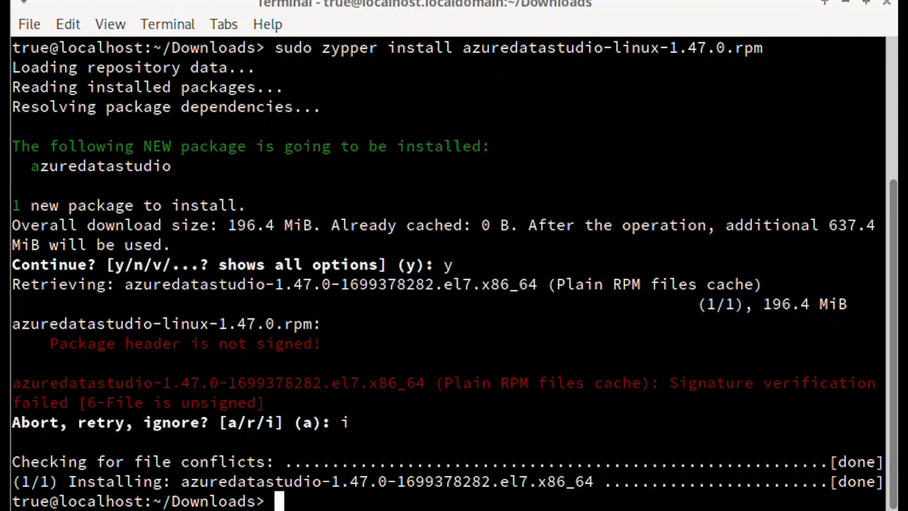
# Search the installed applications for azure and launch Azure Data Studio.
pyautogui.write('ure')
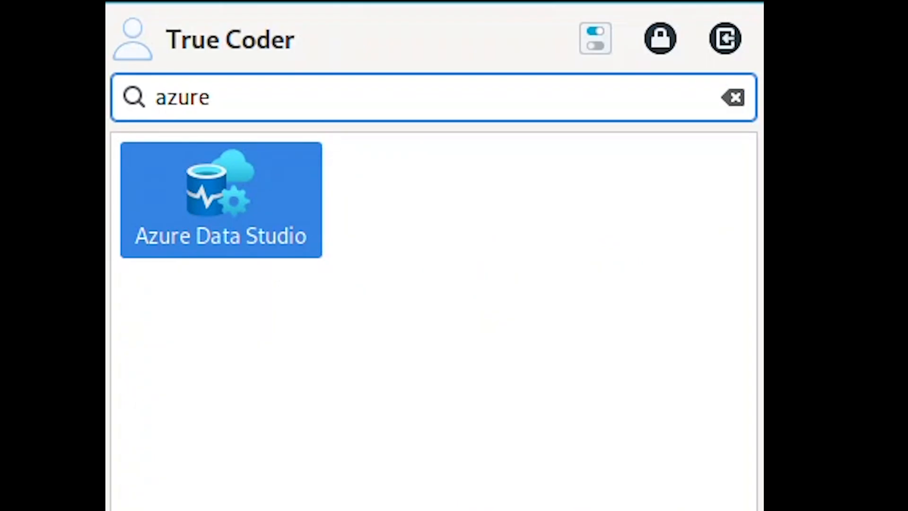
pyautogui.press('Return')
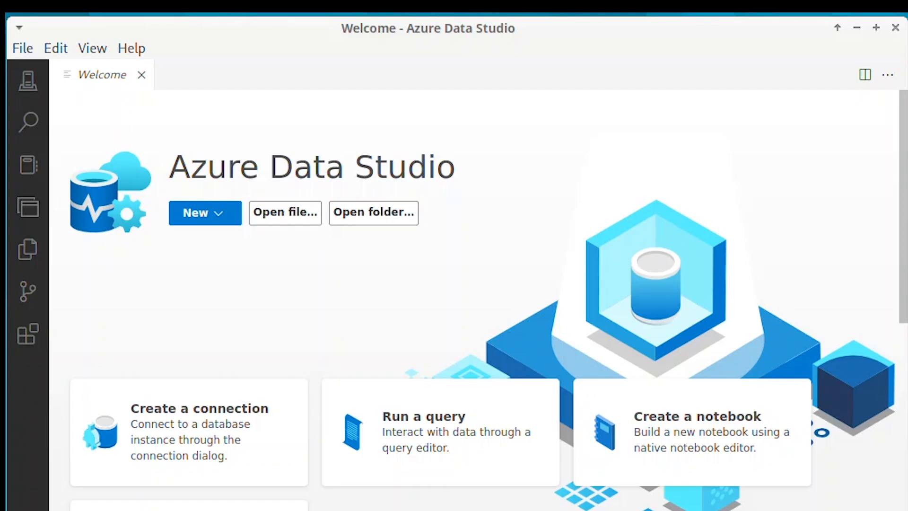
# Connect to the localhost server with SQL Login as sa, entering the account password and enabling Trust server certificate.
pyautogui.click(28, 81)
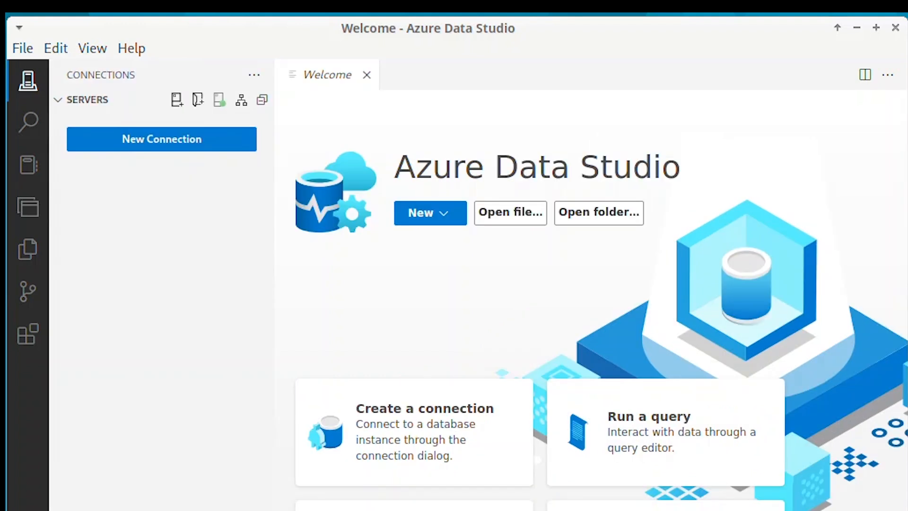
pyautogui.click(162, 139)
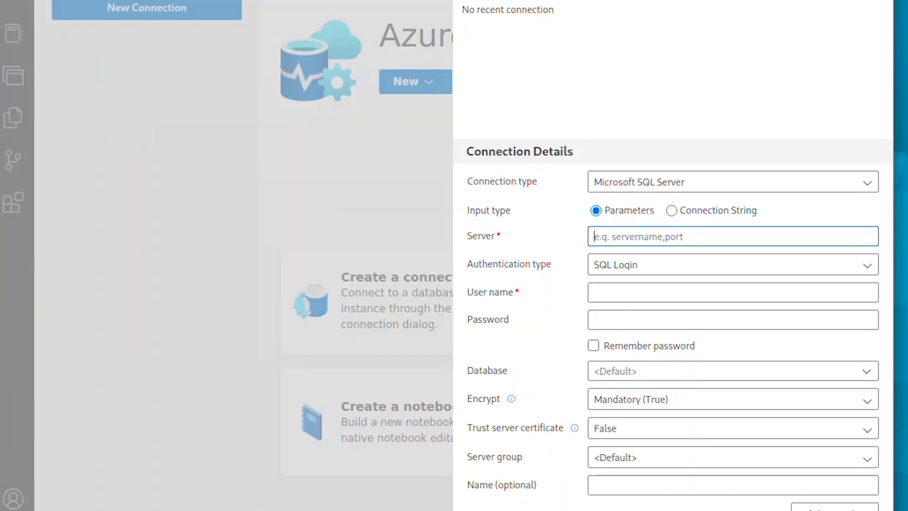
pyautogui.write('localh')
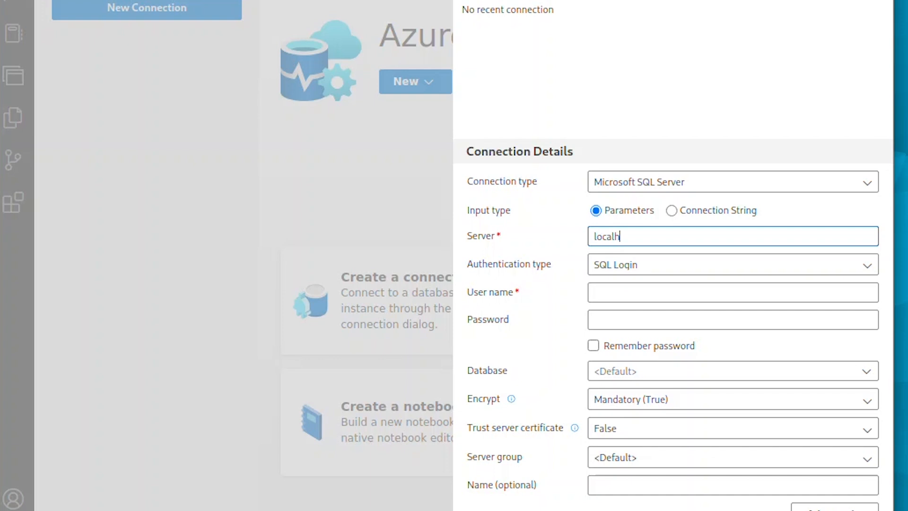
pyautogui.write('ost')
pyautogui.click(594, 292)
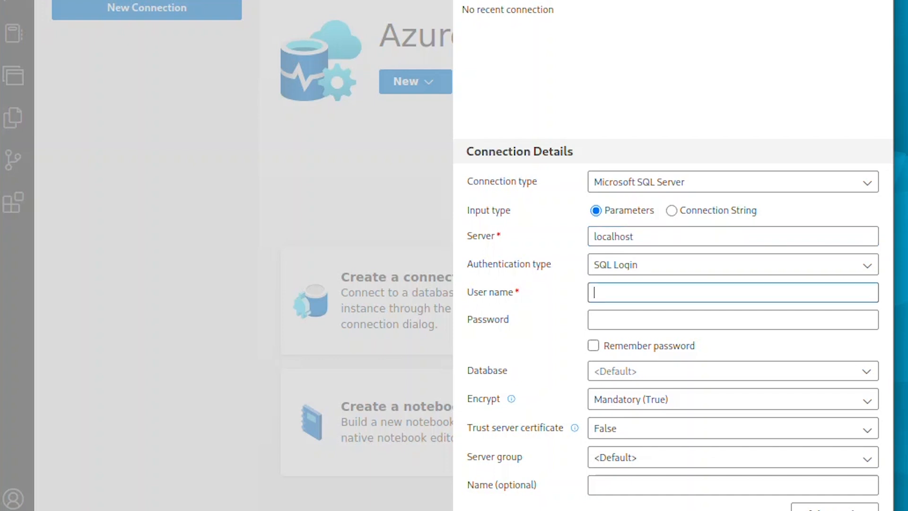
pyautogui.write('sa')
pyautogui.click(594, 319)
pyautogui.write('••••••••')
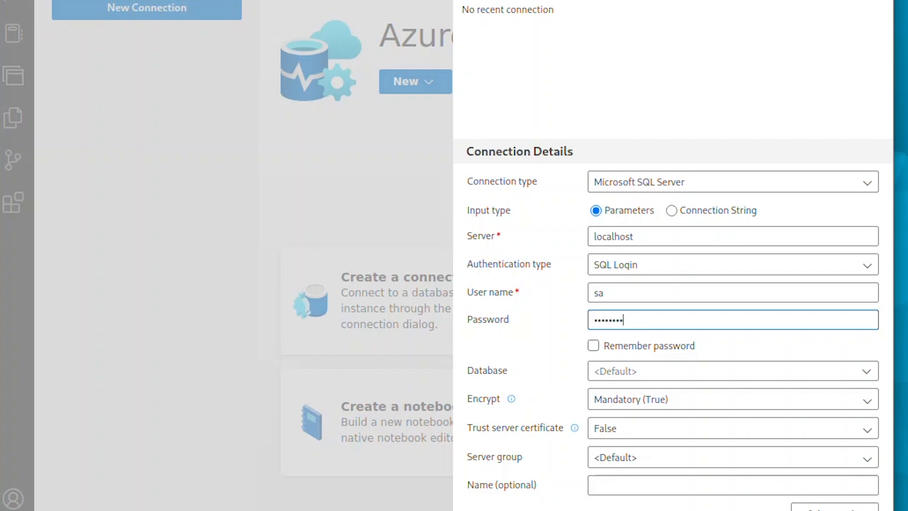
pyautogui.write('•••••')
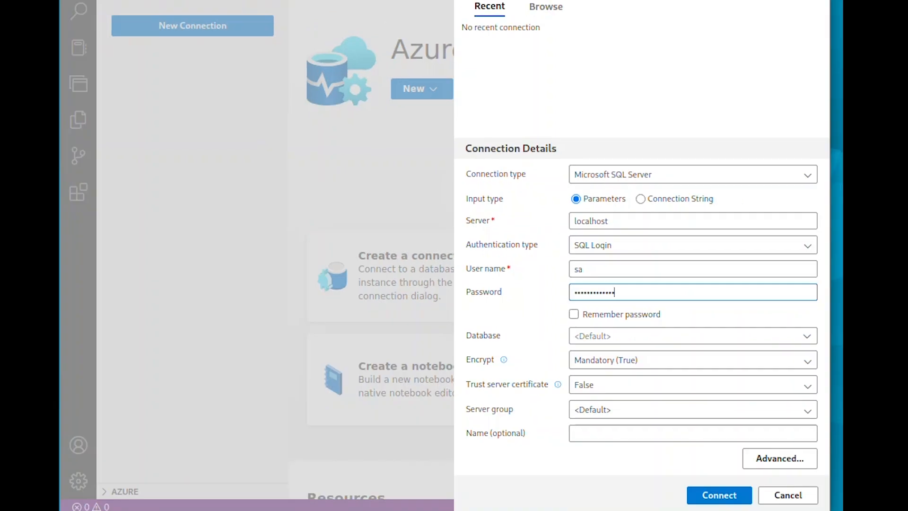
pyautogui.press('Return')
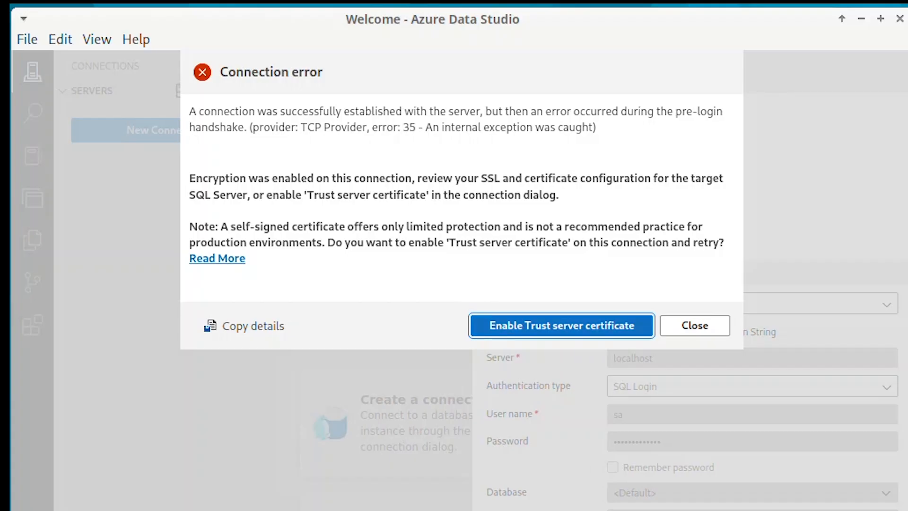
pyautogui.press('Return')
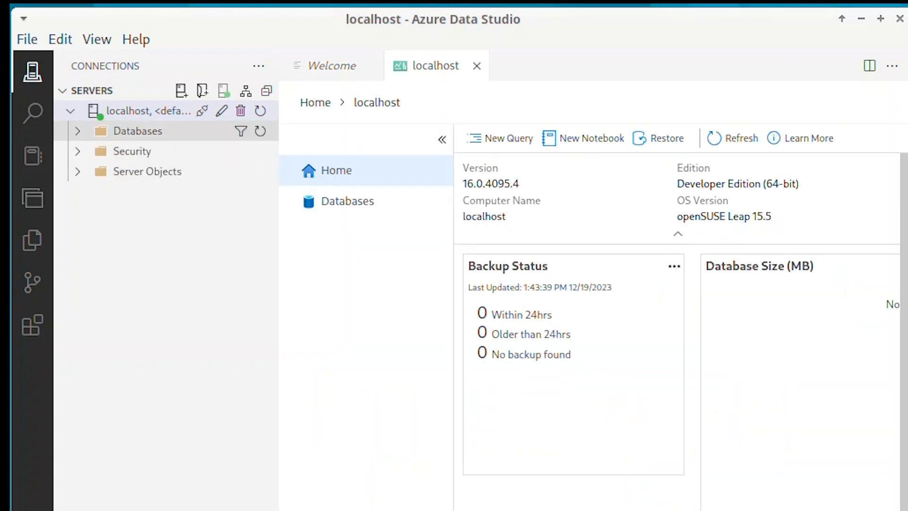
# Run a new query that creates TutorialDB if it does not exist and sets QUERY_STORE=ON, then refresh Databases and expand TutorialDB.
pyautogui.click(77, 131)
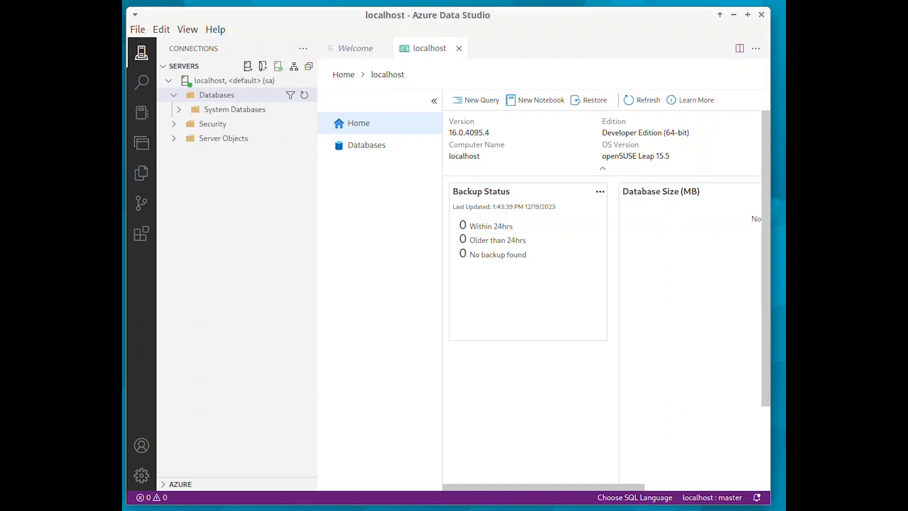
pyautogui.click(137, 29)
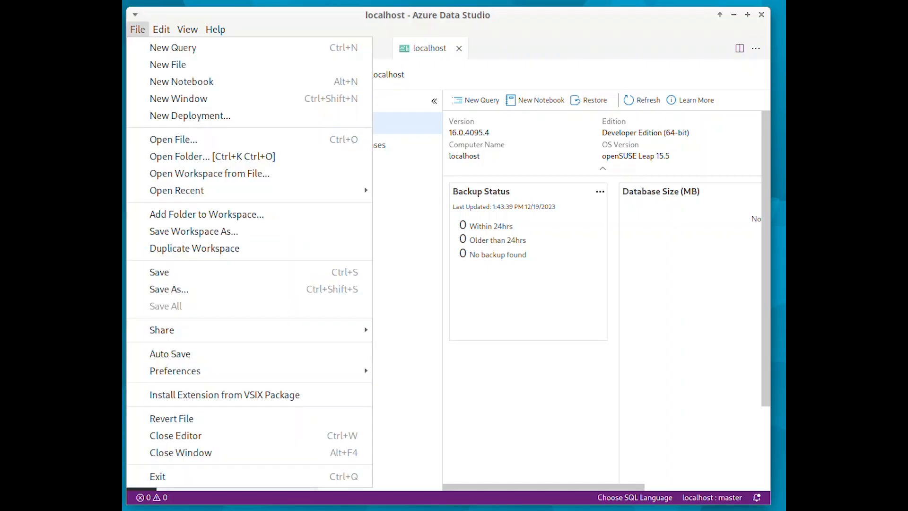
pyautogui.click(172, 47)
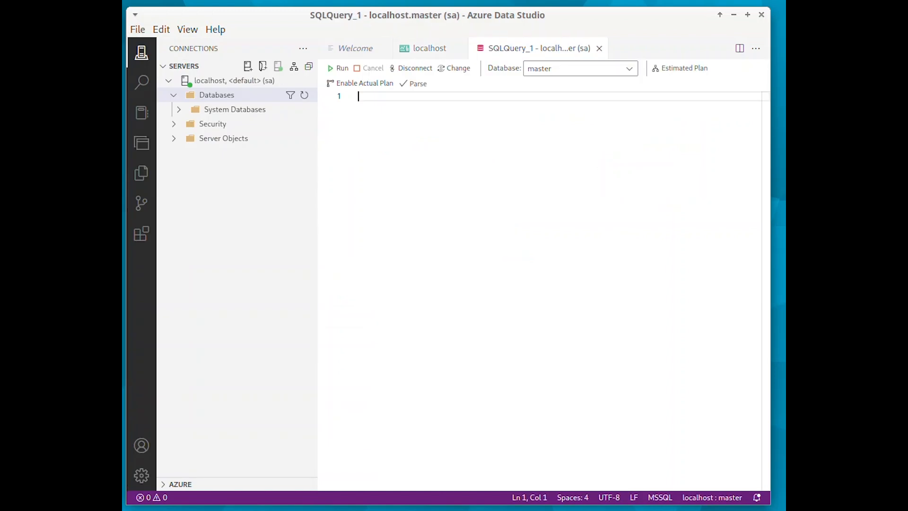
pyautogui.write("IF NOT EXISTS (    SELECT name    FROM sys.databases    WHERE name = N'TutorialDB' ) CREATE DATABASE [TutorialDB] GO  ALTER DATABASE [TutorialDB] SET QUERY_STORE=ON GO")
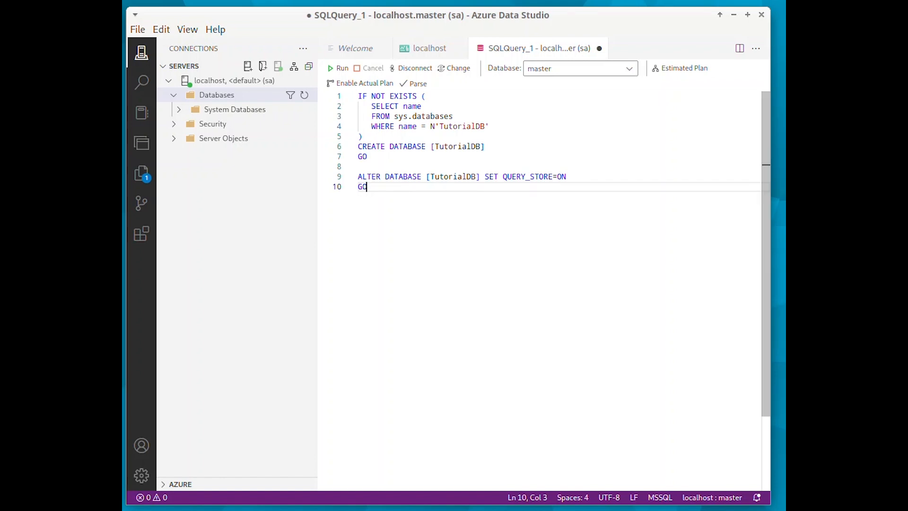
pyautogui.press('F5')
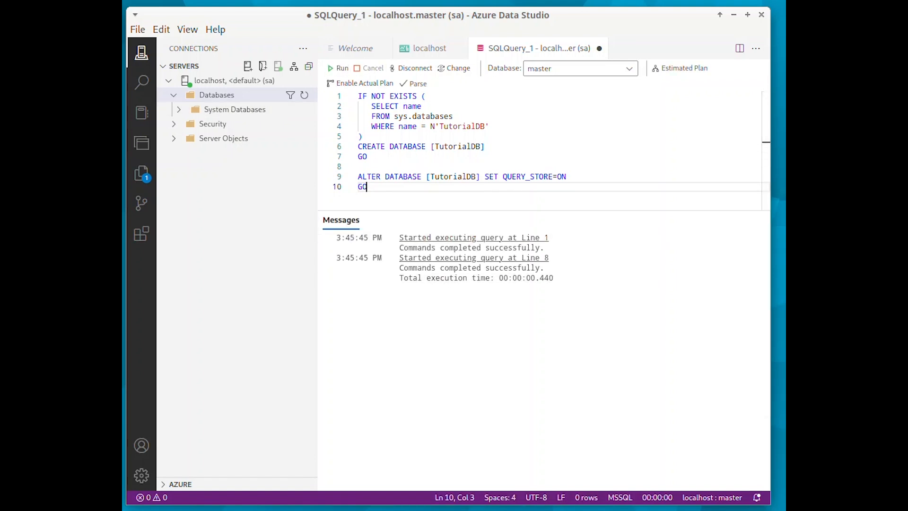
pyautogui.click(304, 95)
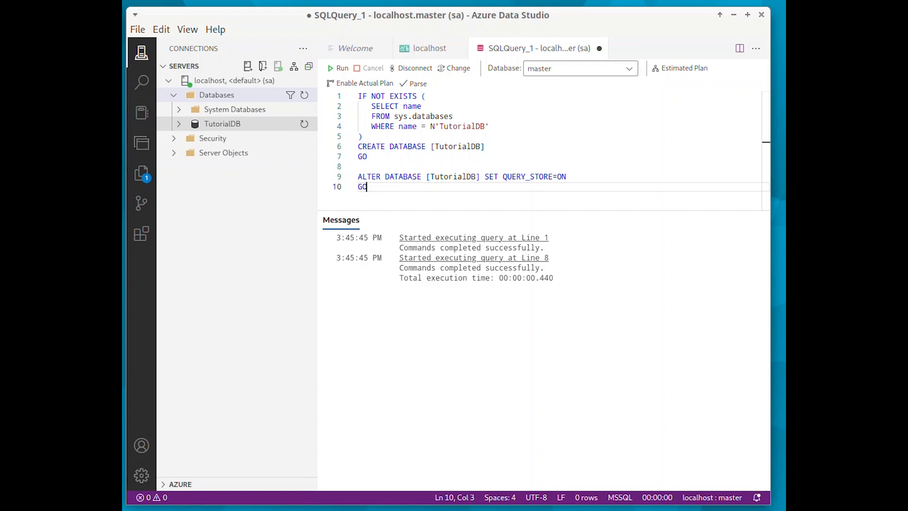
pyautogui.click(222, 123)
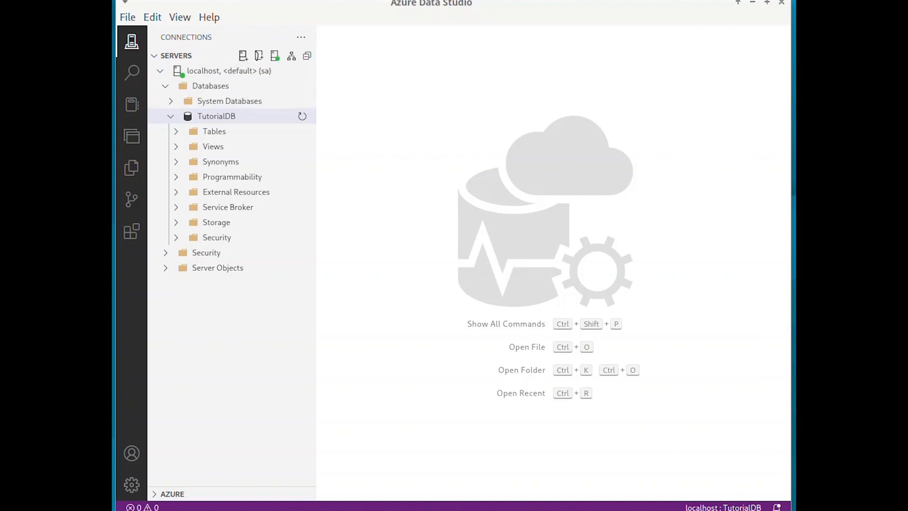
# Run a new query against master that creates a login with its password and adds its user to the db_owner role in TutorialDB.
pyautogui.click(127, 17)
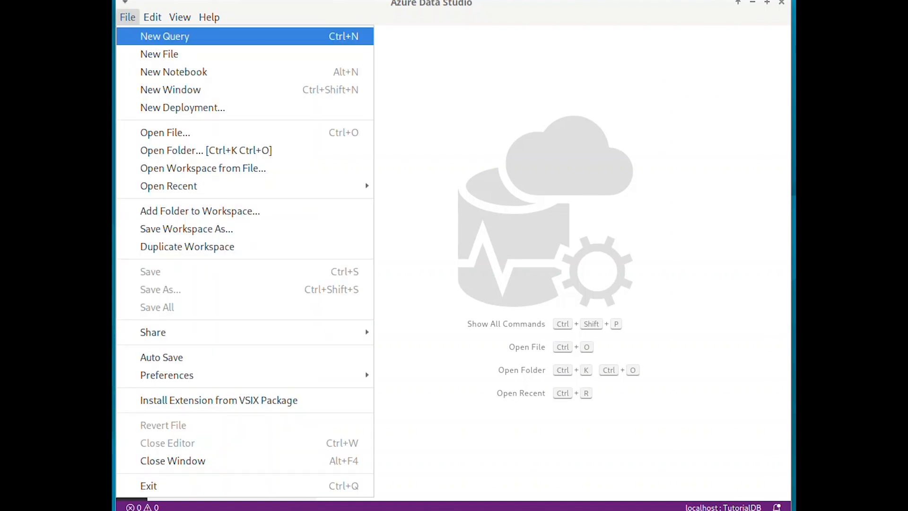
pyautogui.click(165, 37)
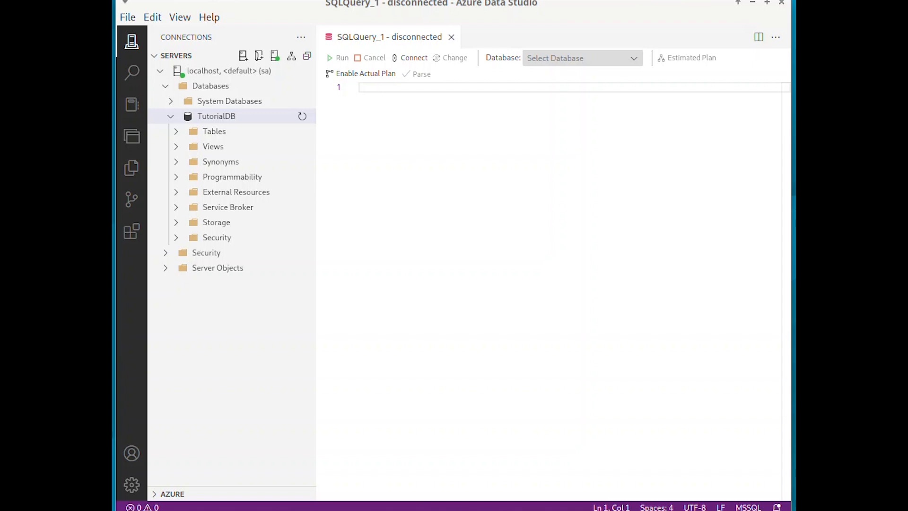
pyautogui.click(642, 58)
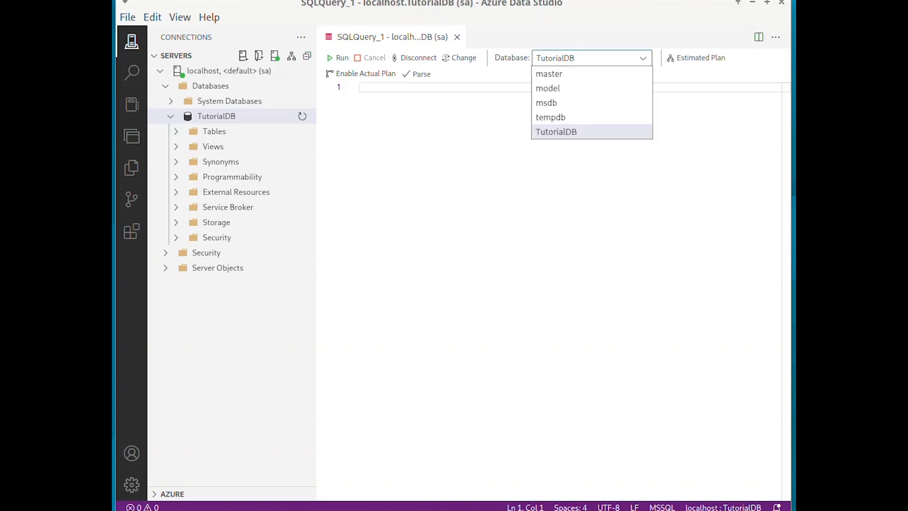
pyautogui.click(549, 73)
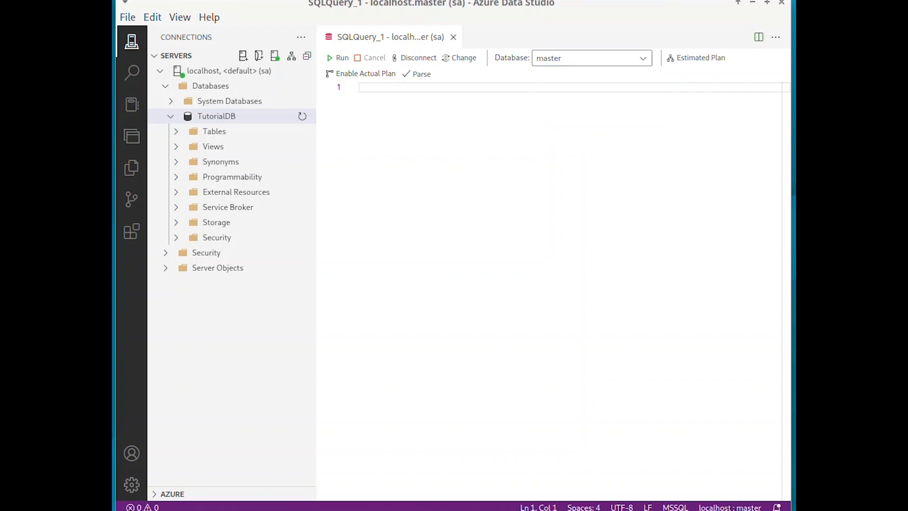
pyautogui.hotkey('ctrl', 'v')
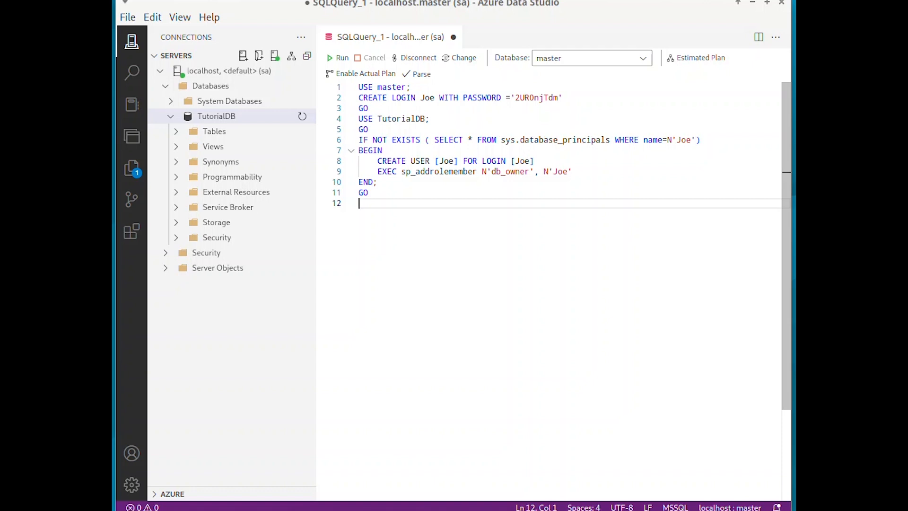
pyautogui.press('F5')
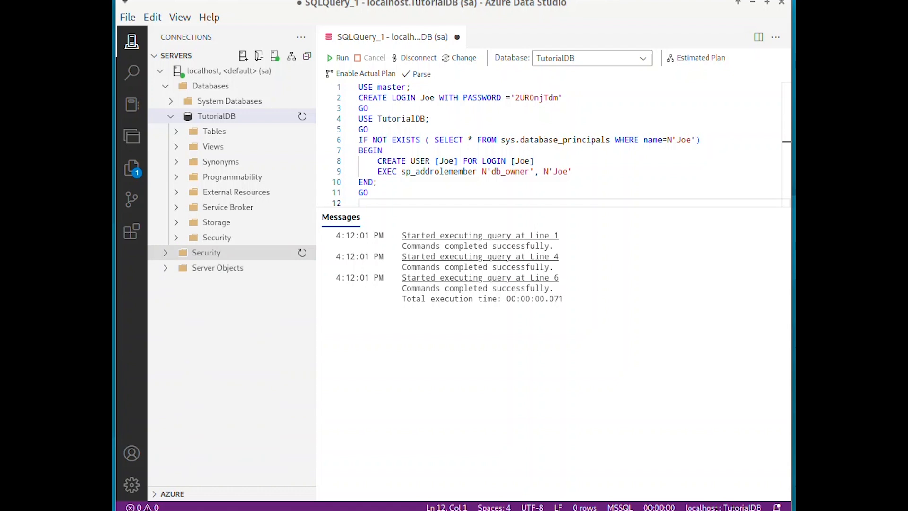
# Check the server-level Security logins for the newly created login.
pyautogui.click(166, 253)
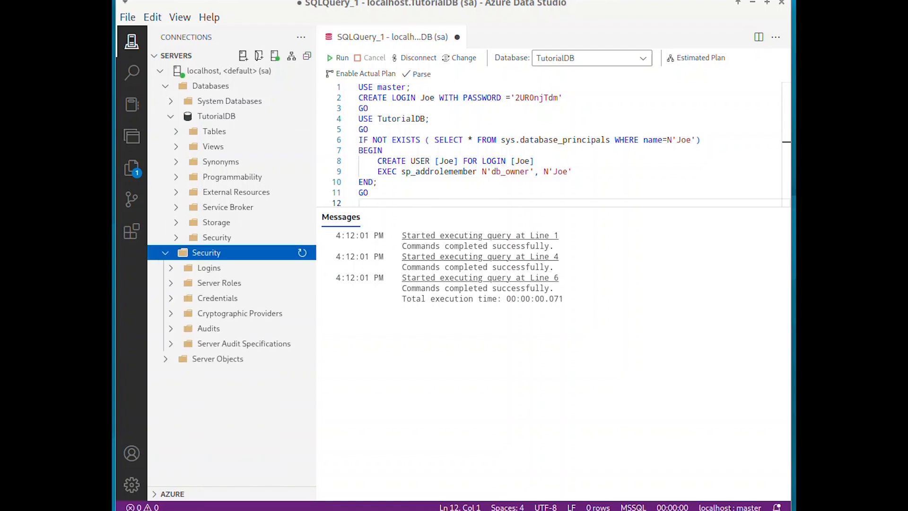
pyautogui.click(170, 267)
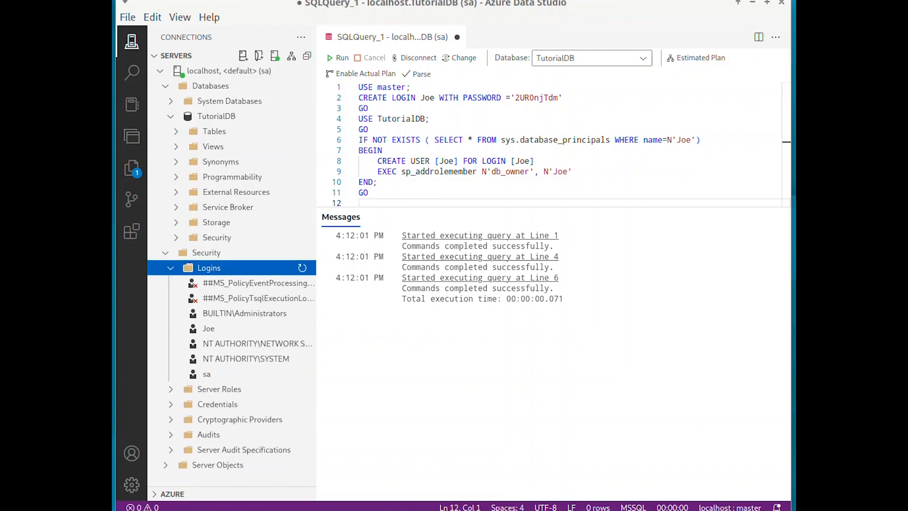
pyautogui.click(208, 328)
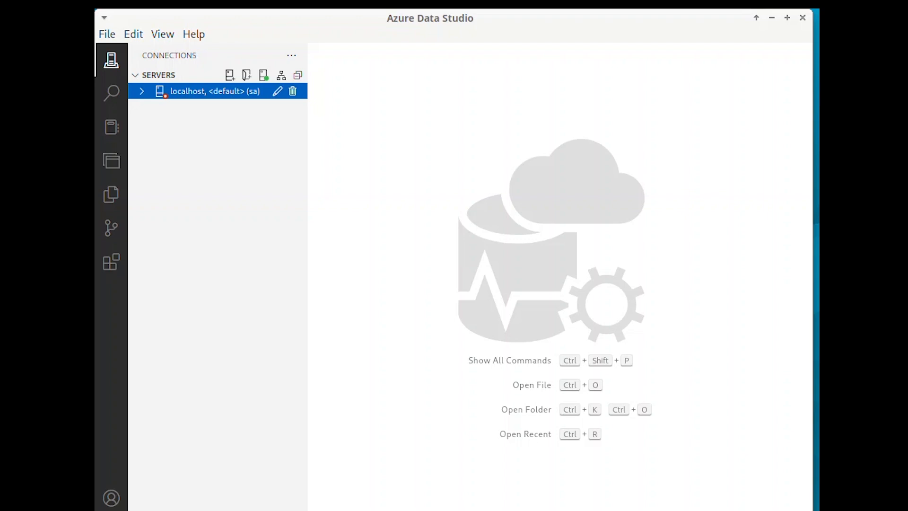
# Reconnect to localhost with the new login's user name and password, selecting TutorialDB as the database.
pyautogui.doubleClick(215, 91)
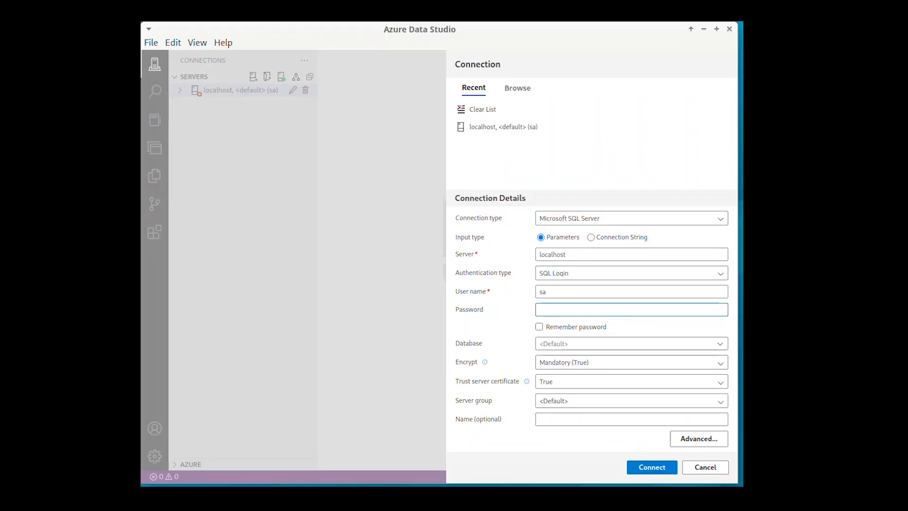
pyautogui.click(545, 292)
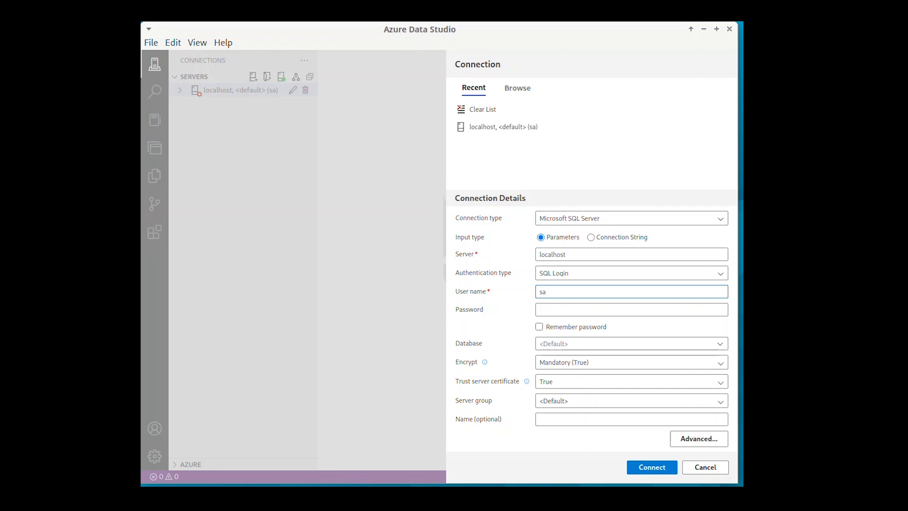
pyautogui.press('BackSpace')
pyautogui.press('BackSpace')
pyautogui.write('Joe')
pyautogui.click(540, 309)
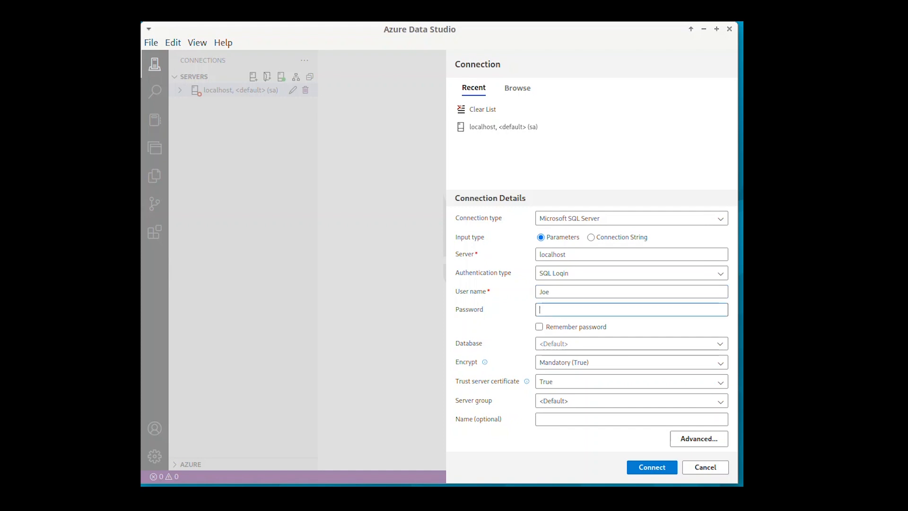
pyautogui.hotkey('ctrl', 'v')
pyautogui.press('Tab')
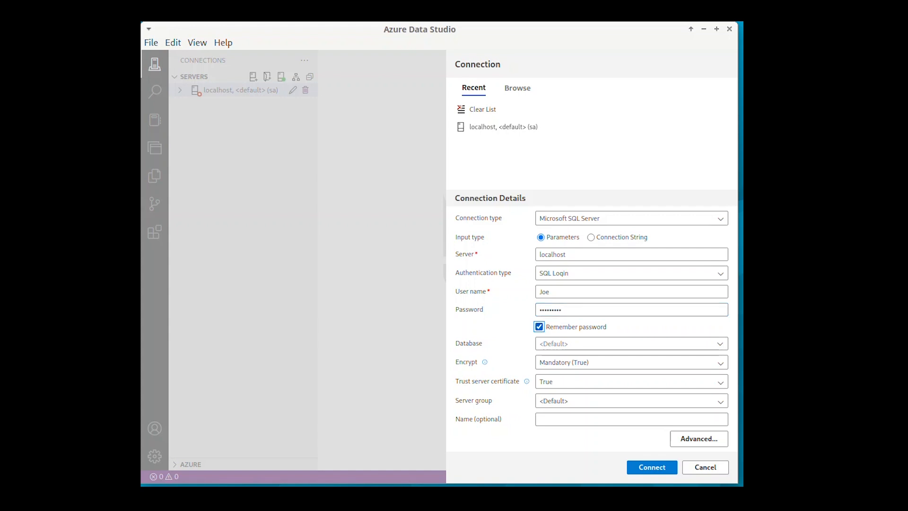
pyautogui.click(629, 344)
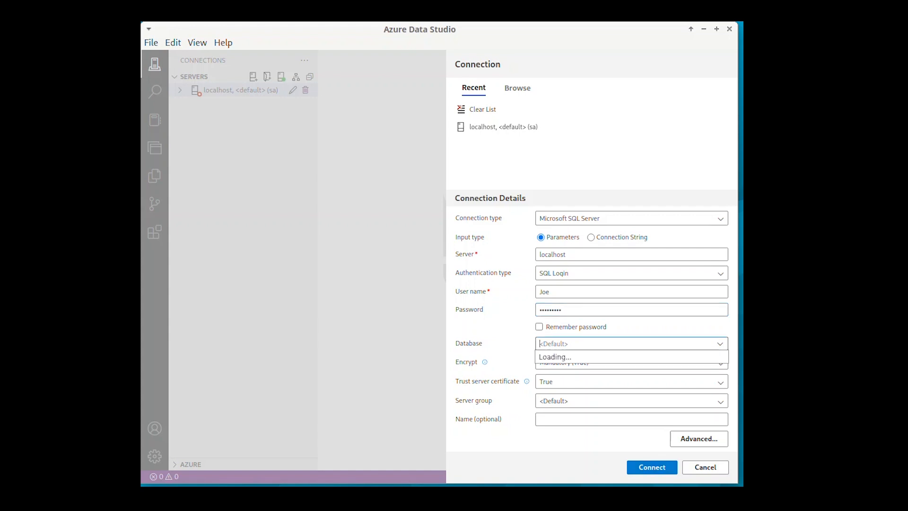
pyautogui.click(587, 408)
pyautogui.click(652, 467)
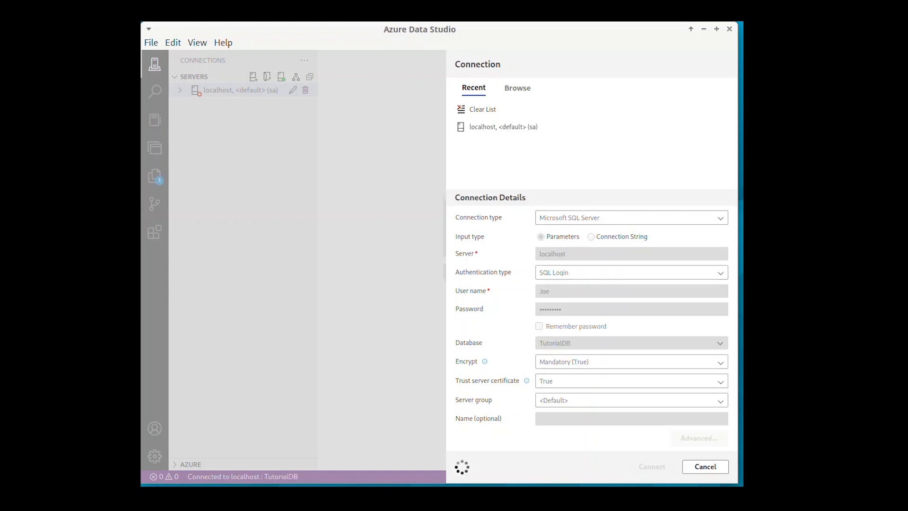
# Start a new table under Tables in TutorialDB and name it Customers.
pyautogui.click(184, 104)
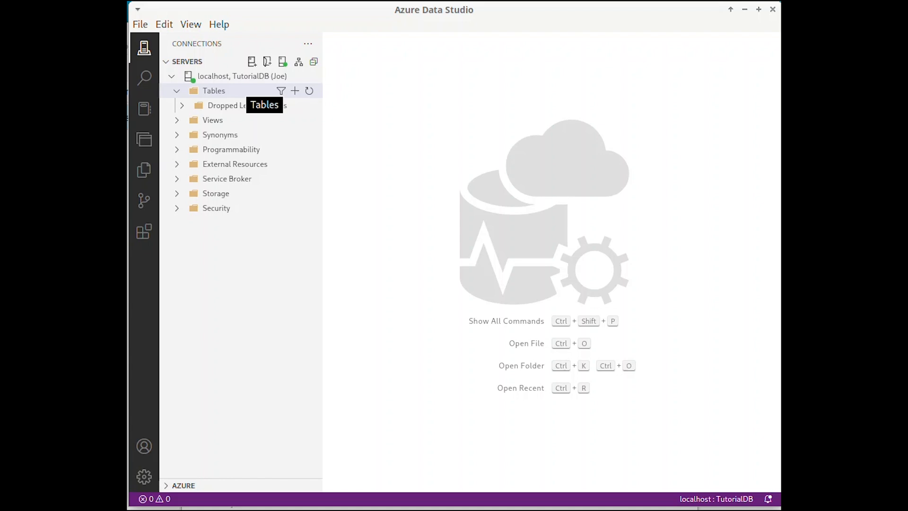
pyautogui.rightClick(240, 91)
pyautogui.click(265, 101)
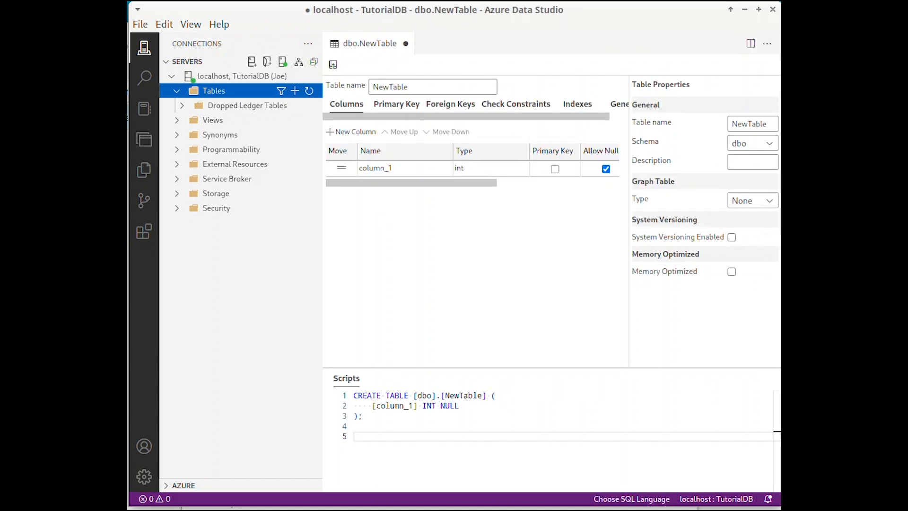
pyautogui.write('Cus')
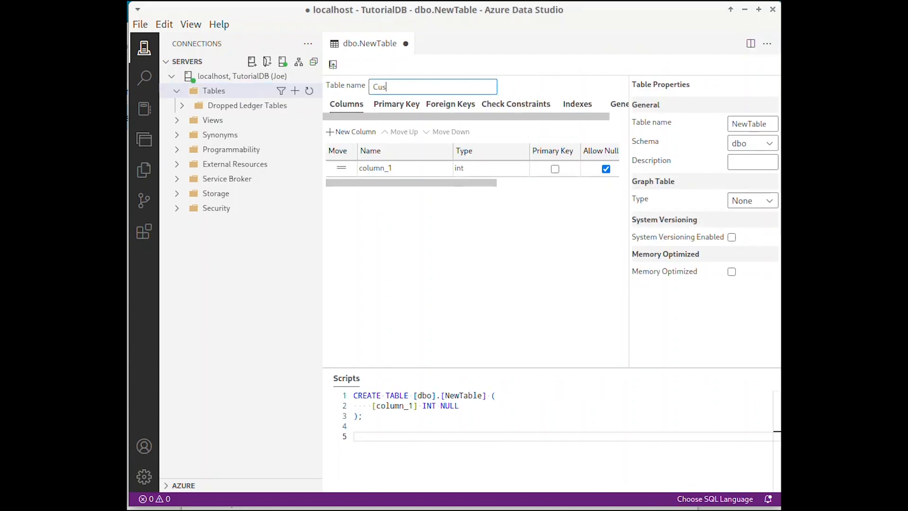
pyautogui.write('tomers')
# Name the first column CustomerID and make it an identity column.
pyautogui.click(405, 168)
pyautogui.write('CustomerID')
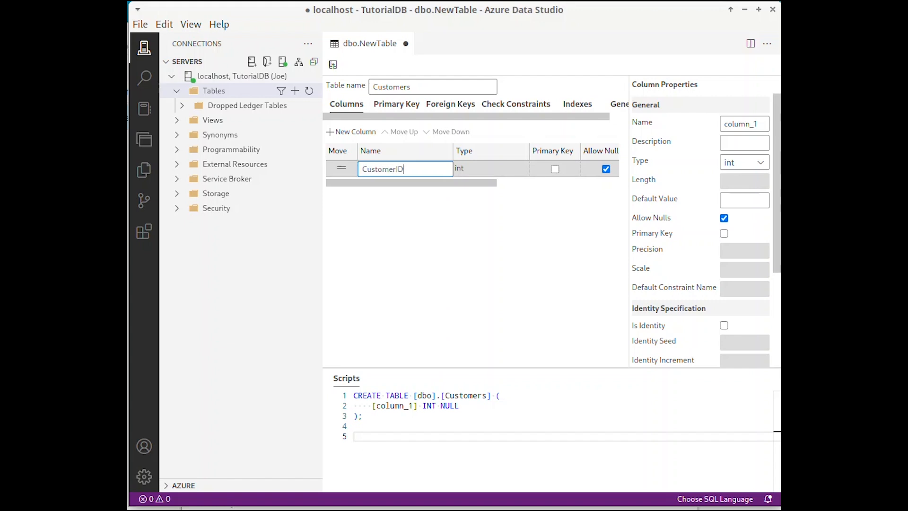
pyautogui.moveTo(776, 183); pyautogui.dragTo(777, 241)
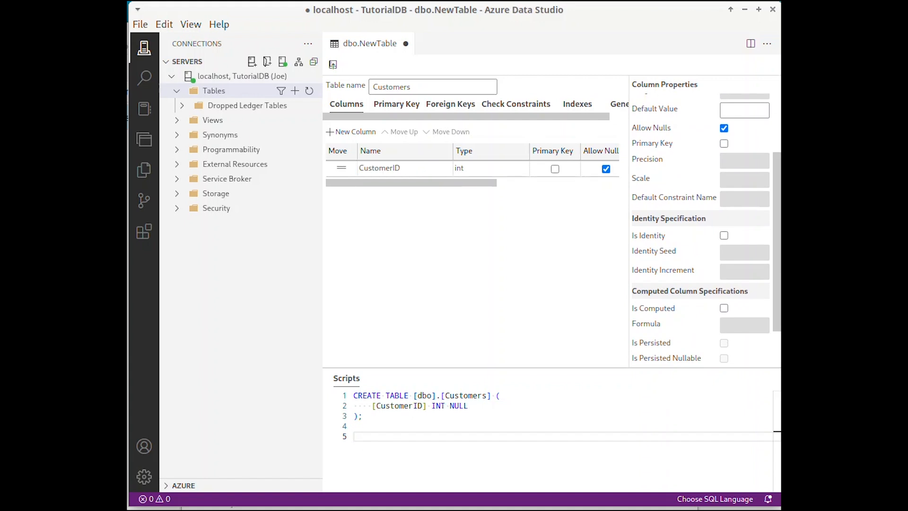
pyautogui.click(723, 235)
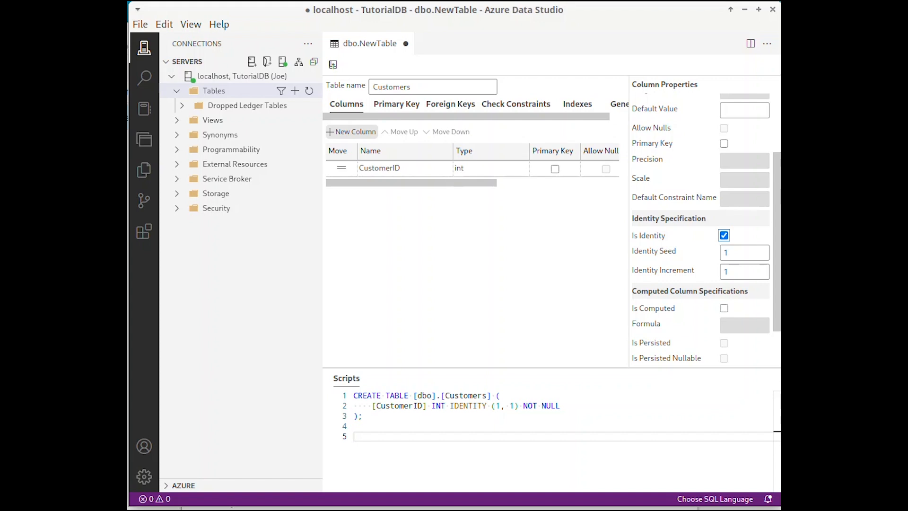
# Add a second column named Name and set its type to varbinary(50).
pyautogui.click(351, 131)
pyautogui.write('Name')
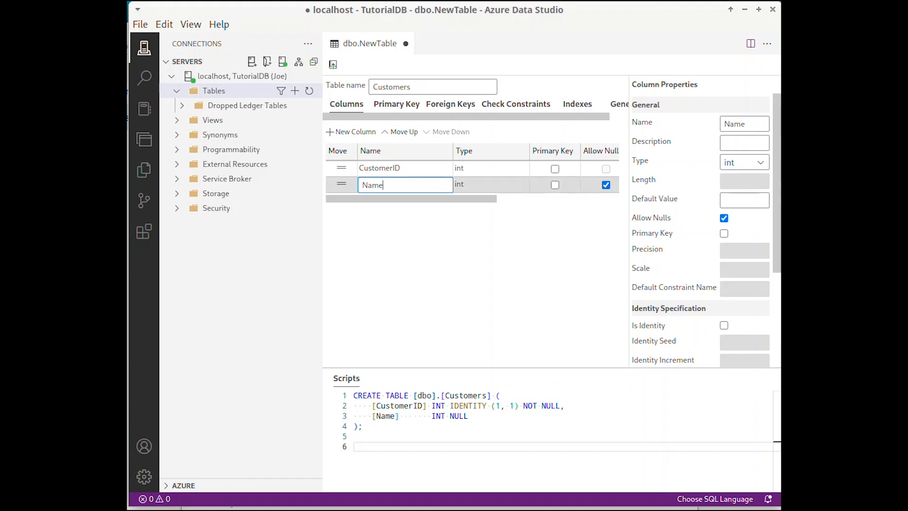
pyautogui.press('Tab')
pyautogui.click(520, 185)
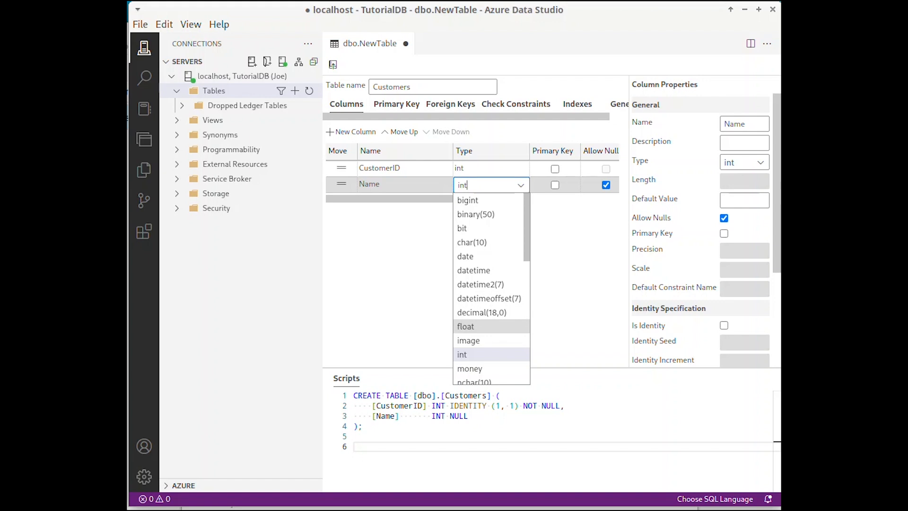
pyautogui.scroll(-6, 492, 328)
pyautogui.scroll(-3, 492, 331)
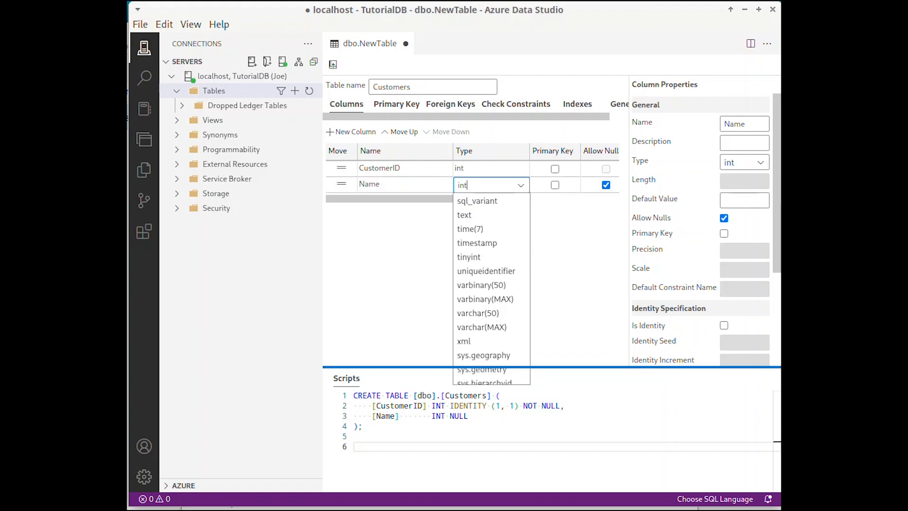
pyautogui.click(481, 338)
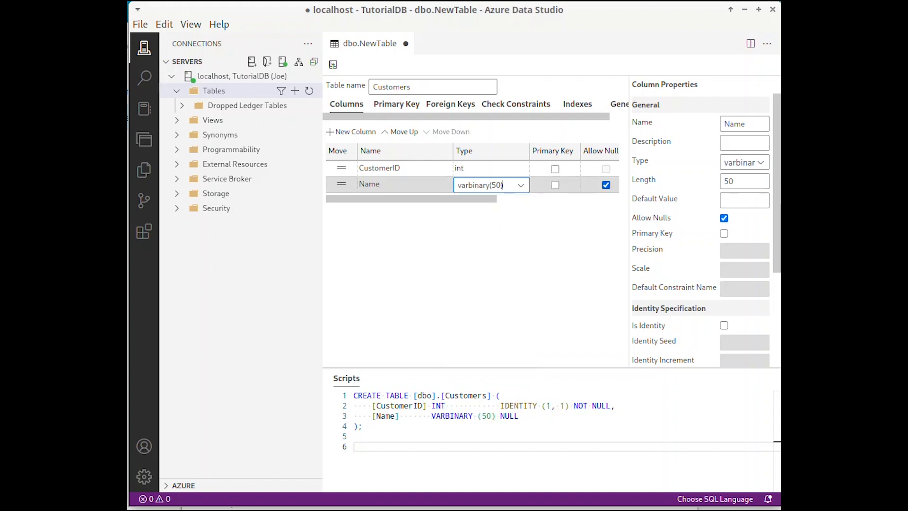
# Add a third column named Location to the Customers table.
pyautogui.click(351, 132)
pyautogui.doubleClick(379, 201)
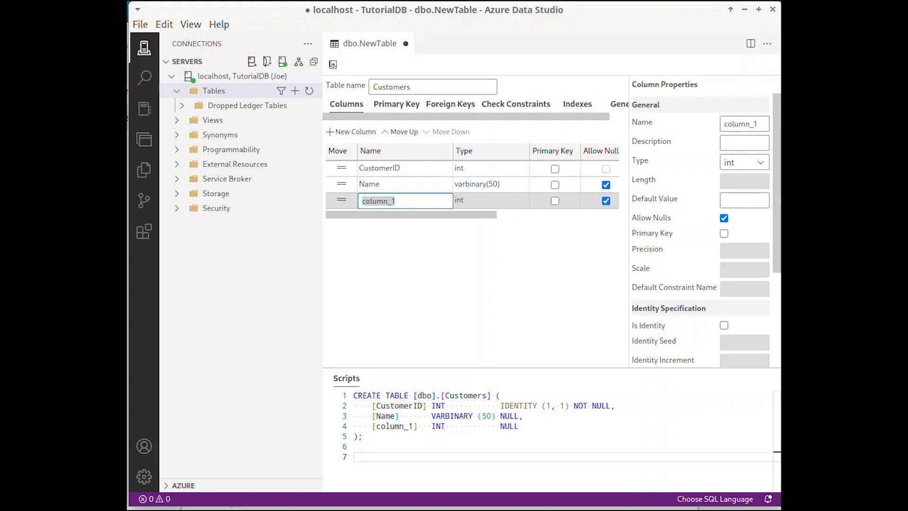
pyautogui.write('Location')
pyautogui.press('Tab')
pyautogui.press('BackSpace')
pyautogui.press('BackSpace')
pyautogui.press('BackSpace')
pyautogui.write('varcchar')
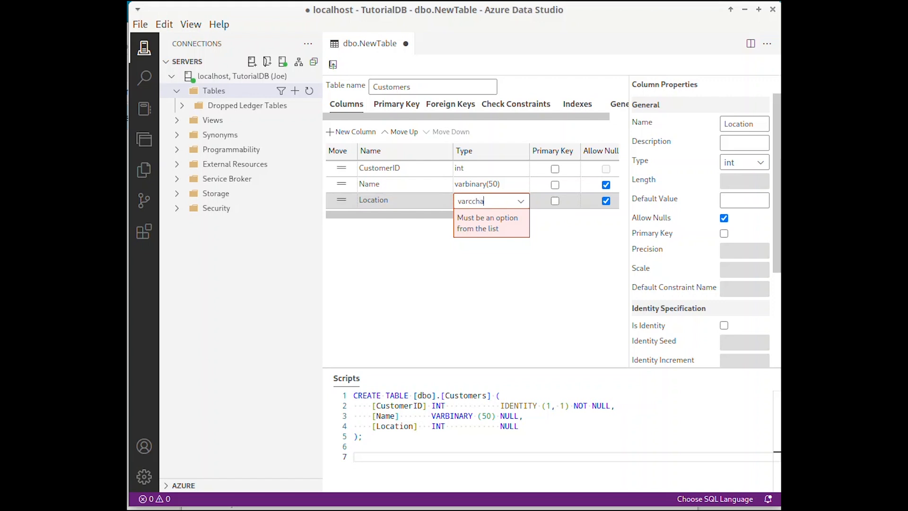
pyautogui.click(520, 201)
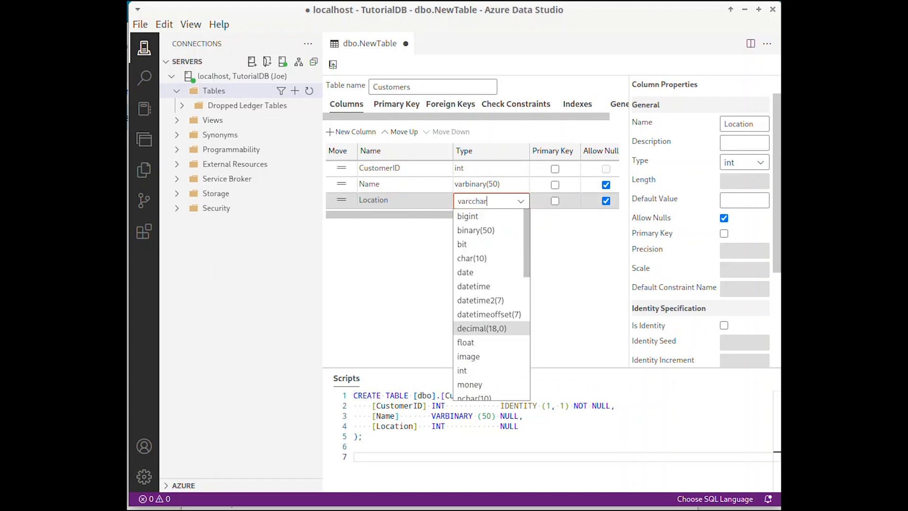
pyautogui.click(527, 256)
pyautogui.click(624, 232)
# Set the Location column's data type to nvarchar(50).
pyautogui.click(501, 201)
pyautogui.click(520, 201)
pyautogui.scroll(-5, 511, 231)
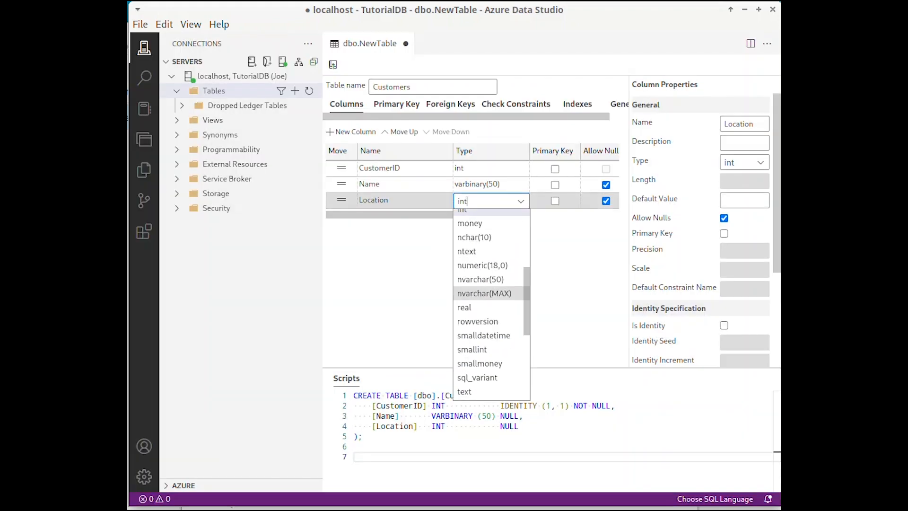
pyautogui.click(480, 279)
# Change the Name column's type to nvarchar(50) and disallow nulls in the Location column.
pyautogui.click(478, 184)
pyautogui.click(520, 185)
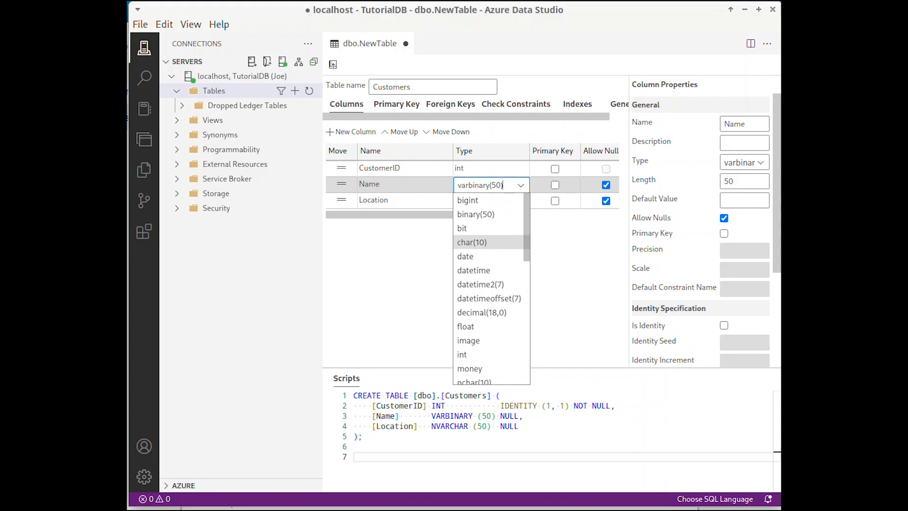
pyautogui.scroll(-4, 492, 241)
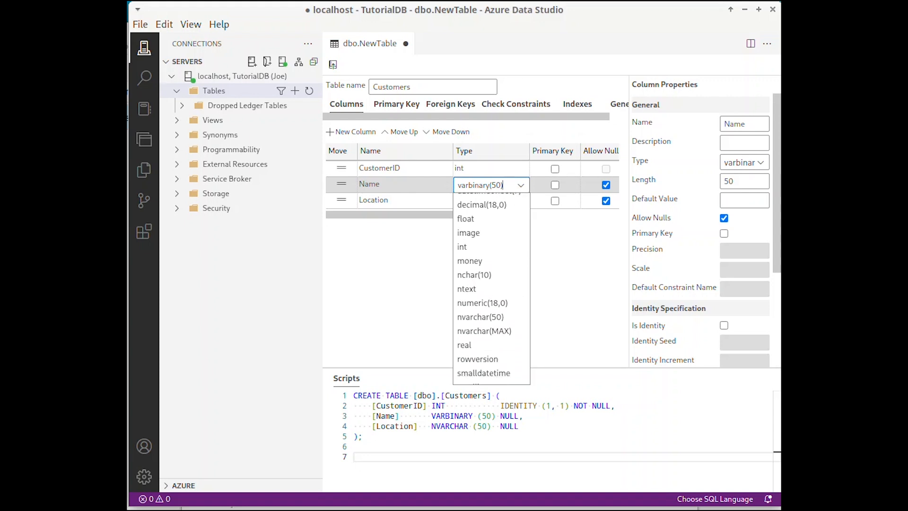
pyautogui.click(526, 266)
pyautogui.click(521, 185)
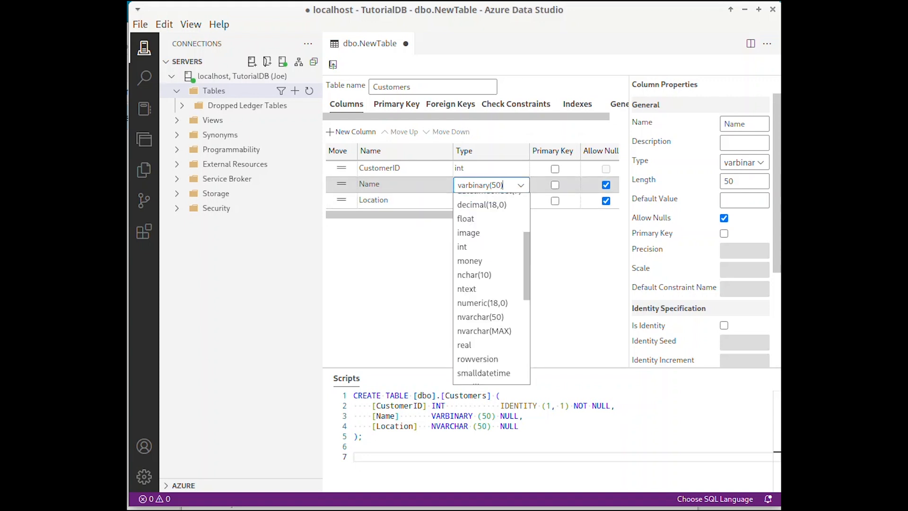
pyautogui.click(481, 316)
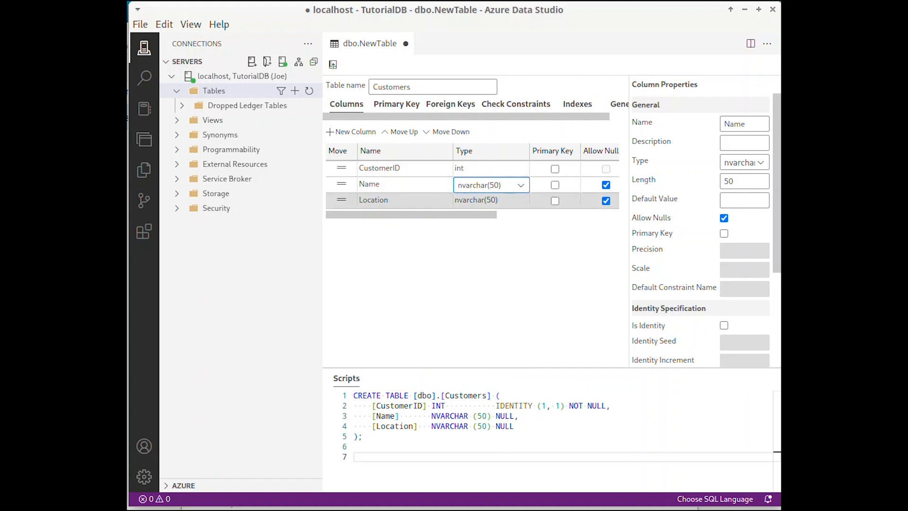
pyautogui.click(606, 201)
# Add a fourth column named Email with the type nvarchar(50).
pyautogui.click(351, 132)
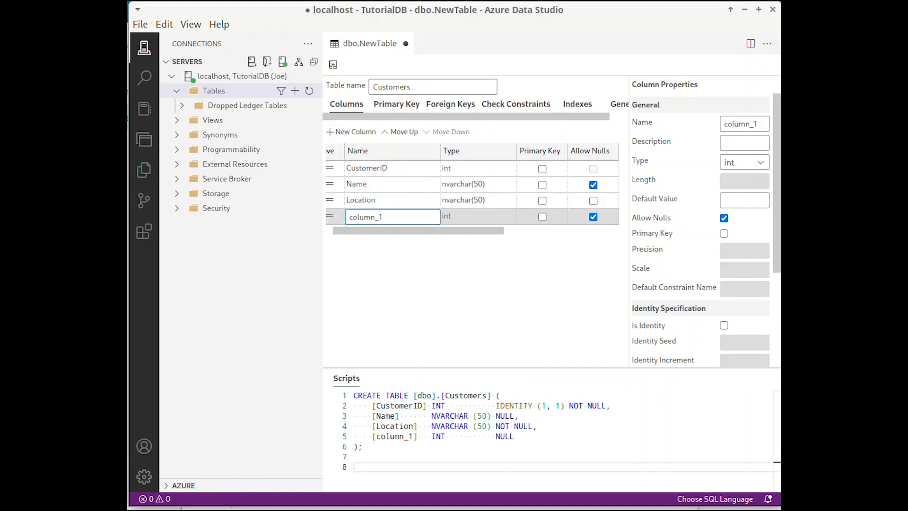
pyautogui.write('Email')
pyautogui.press('Tab')
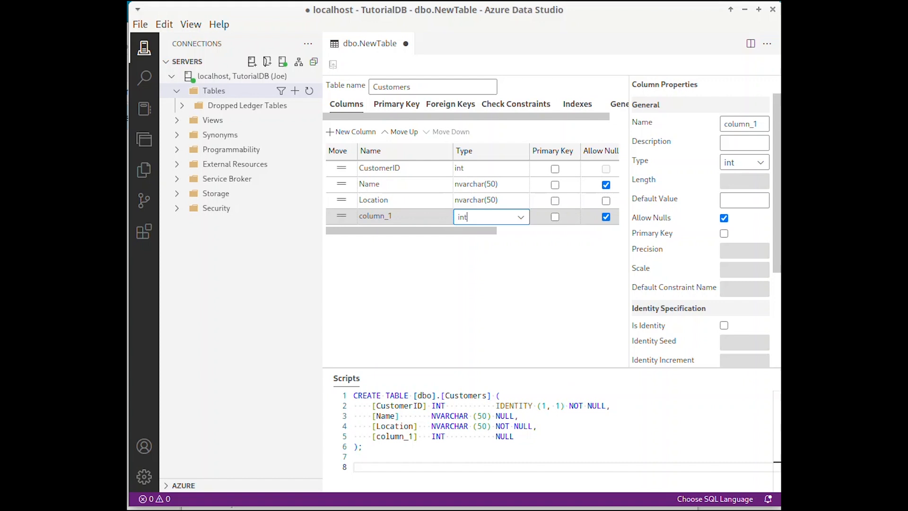
pyautogui.press('BackSpace')
pyautogui.write('nvar')
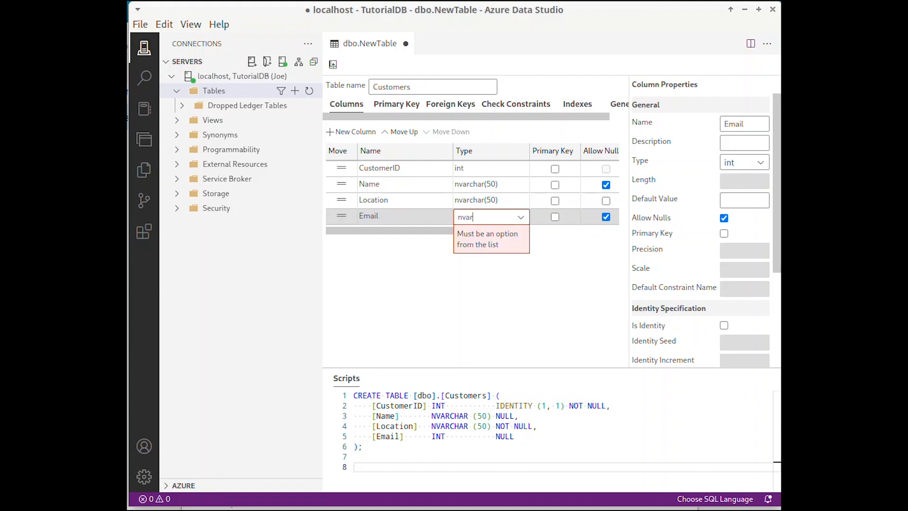
pyautogui.write('char(50)')
pyautogui.press('Tab')
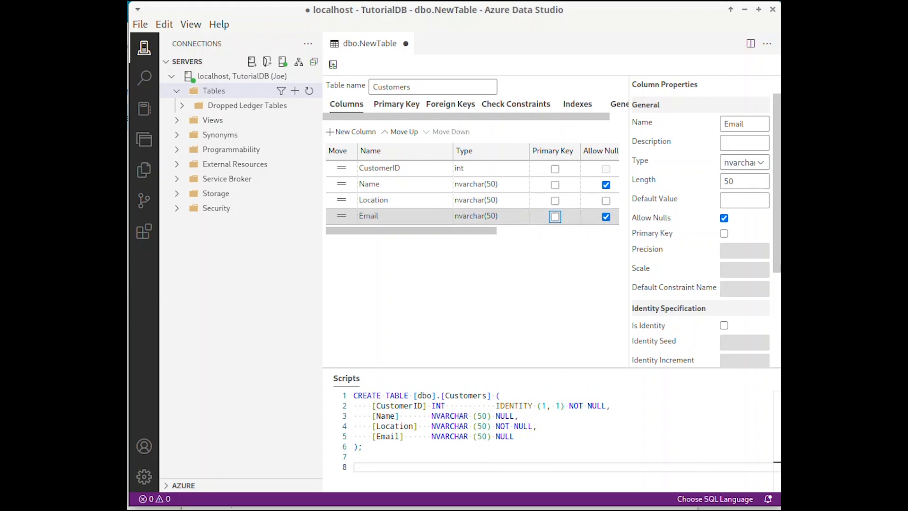
# Allow nulls in the Location column, then publish the Customers table to the database and close its designer.
pyautogui.click(605, 201)
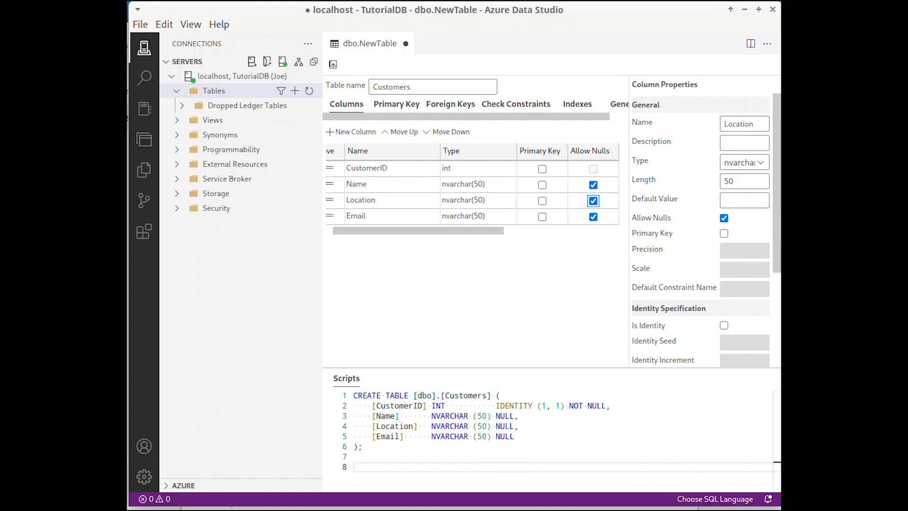
pyautogui.scroll(-2, 699, 223)
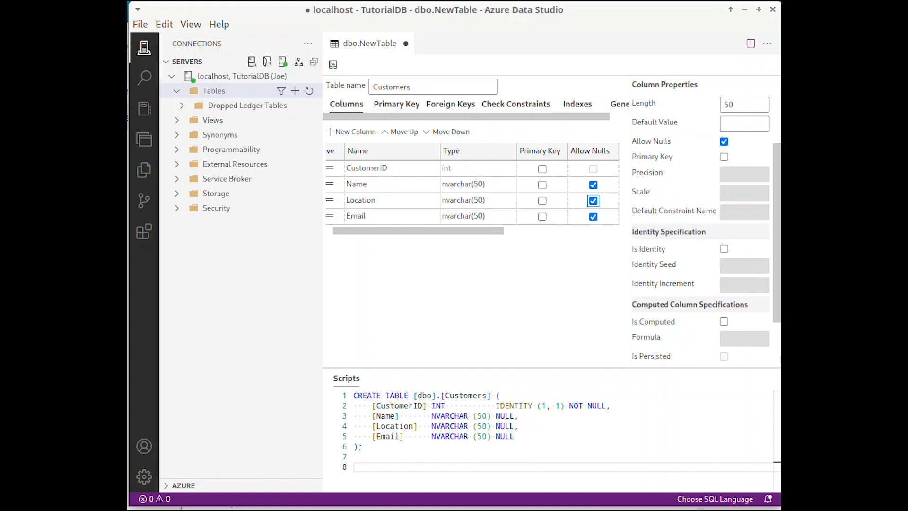
pyautogui.click(513, 437)
pyautogui.click(354, 457)
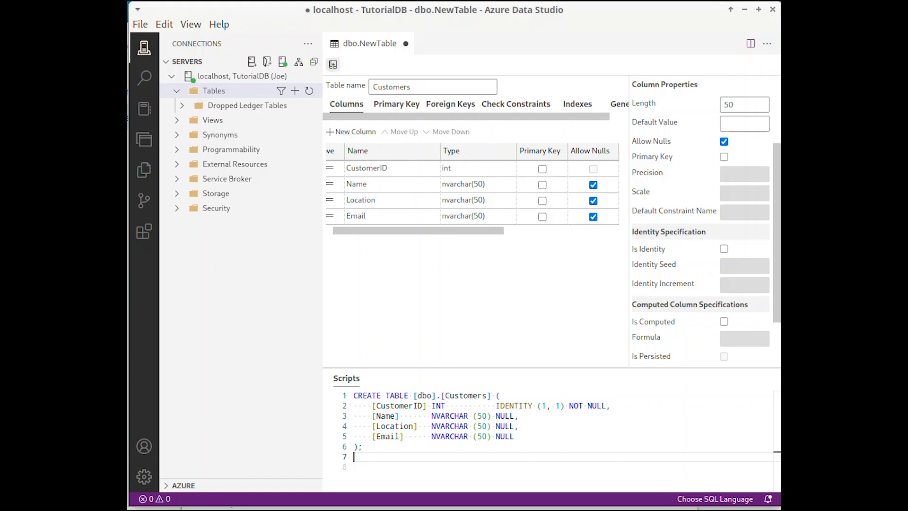
pyautogui.click(332, 65)
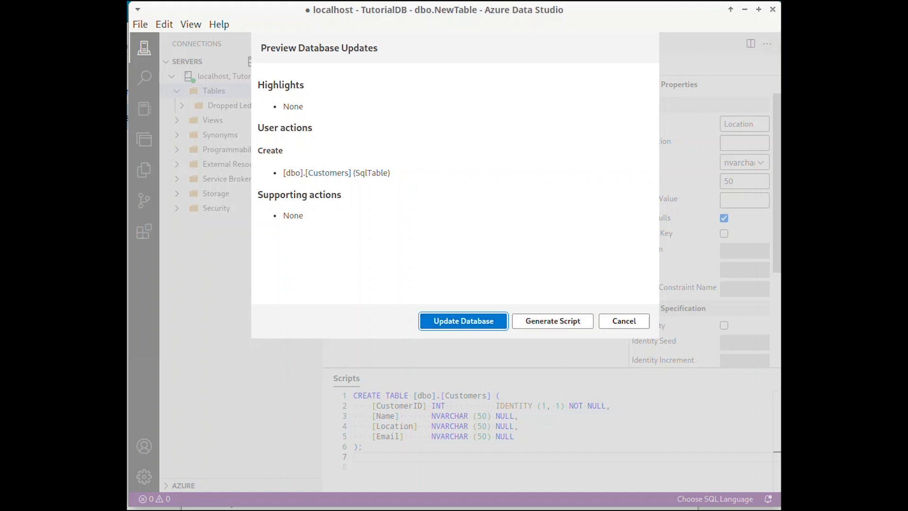
pyautogui.press('Return')
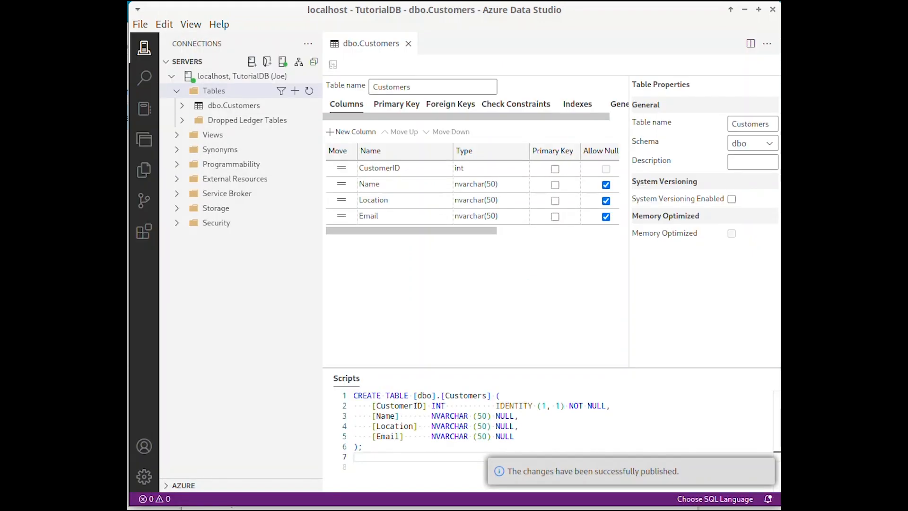
pyautogui.click(408, 43)
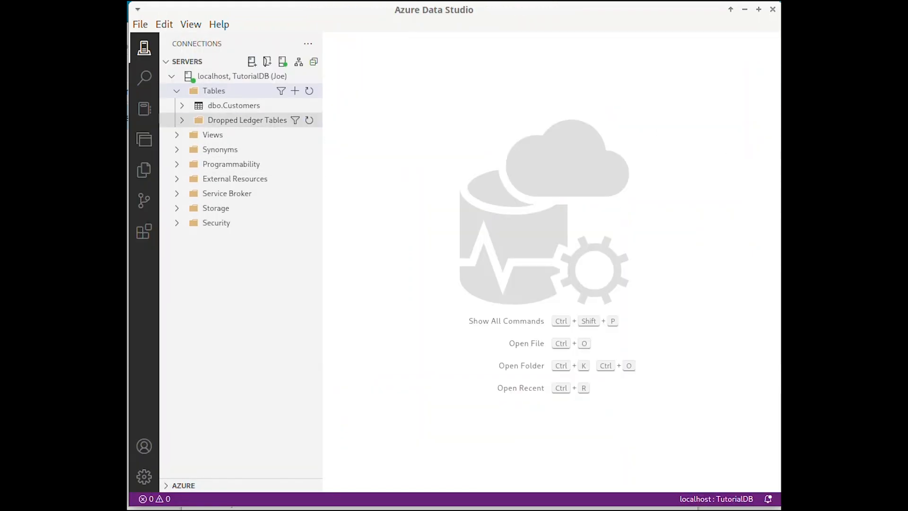
# Expand the columns of dbo.Customers and query the table's top 1000 rows.
pyautogui.click(234, 105)
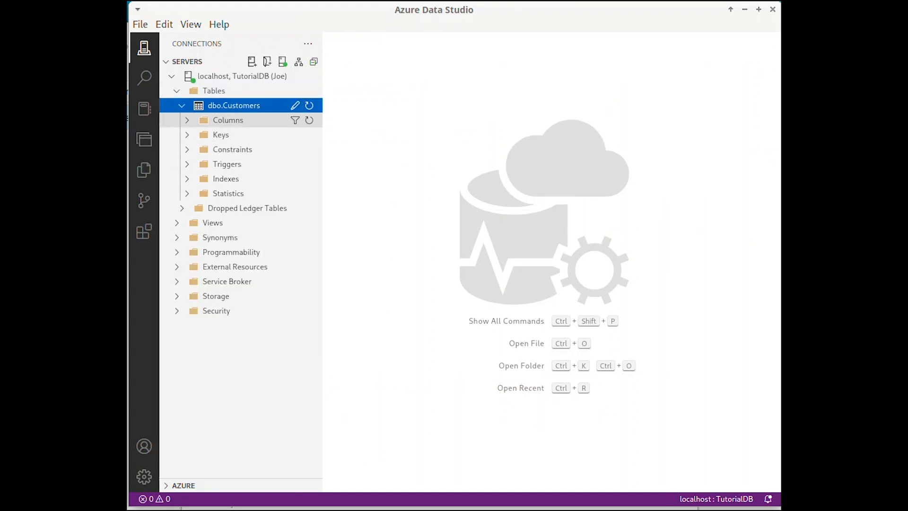
pyautogui.click(228, 121)
pyautogui.rightClick(240, 106)
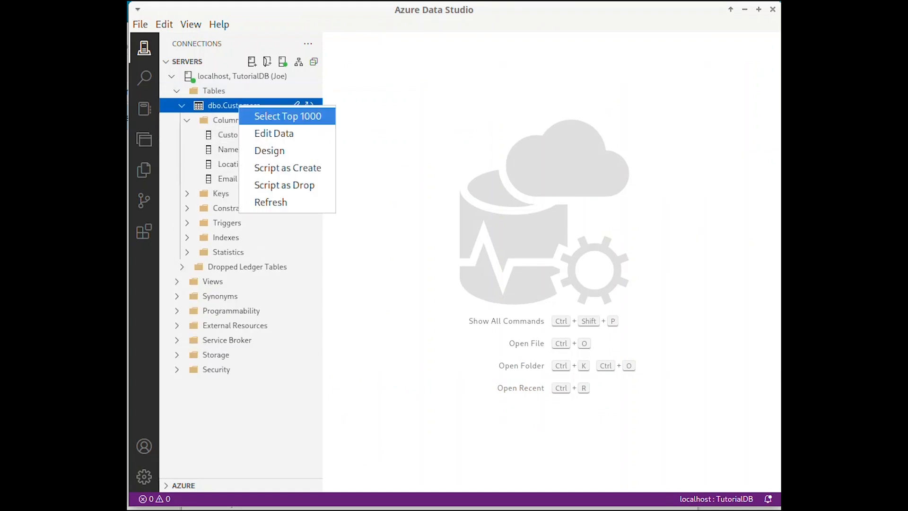
pyautogui.click(286, 116)
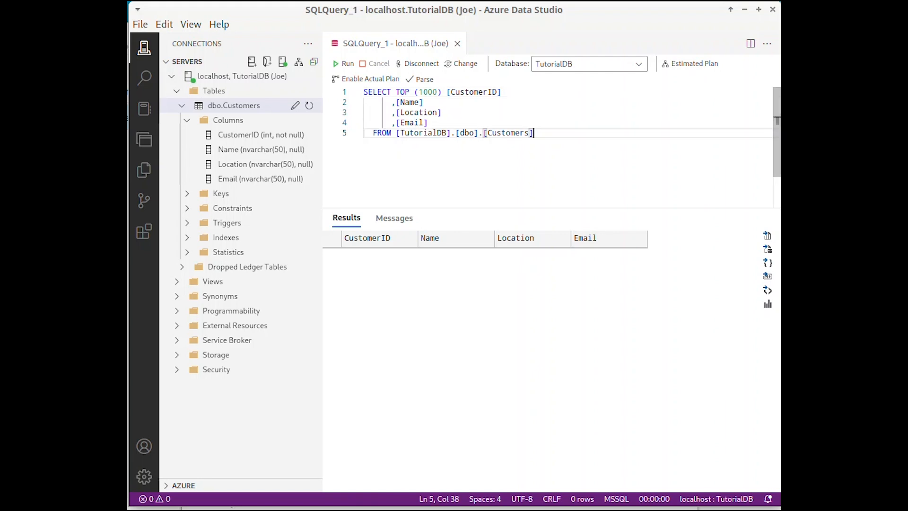
# Open the data of dbo.Customers for editing and enter Walmart as the Name in the first row.
pyautogui.rightClick(227, 106)
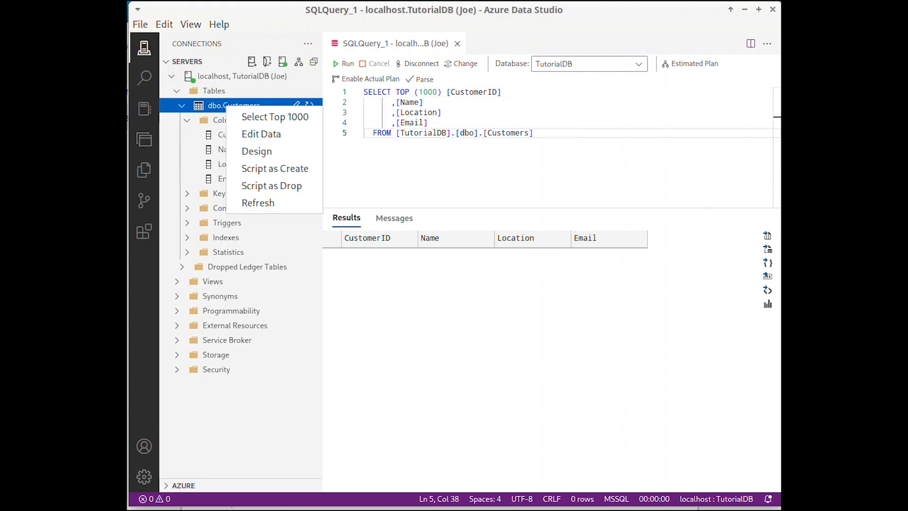
pyautogui.click(261, 134)
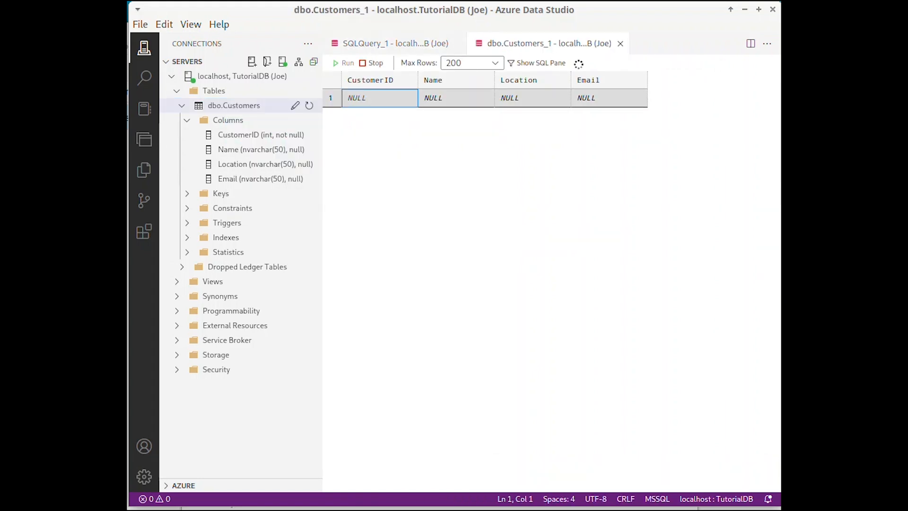
pyautogui.click(456, 99)
pyautogui.click(532, 98)
pyautogui.click(609, 99)
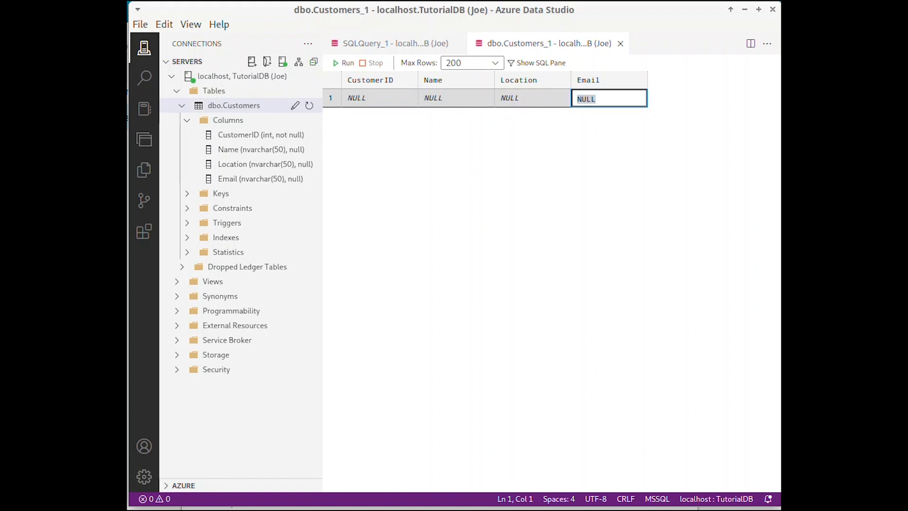
pyautogui.click(455, 98)
pyautogui.write('Wal')
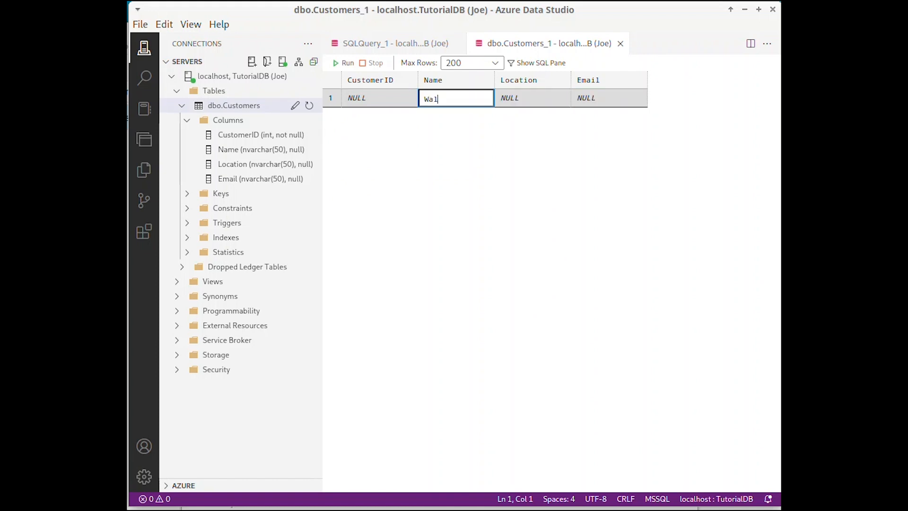
pyautogui.write('mart')
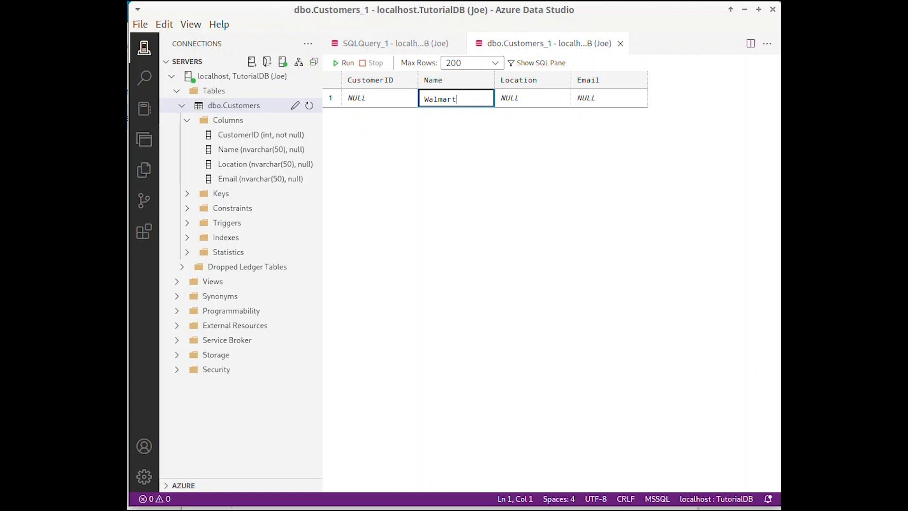
pyautogui.press('Tab')
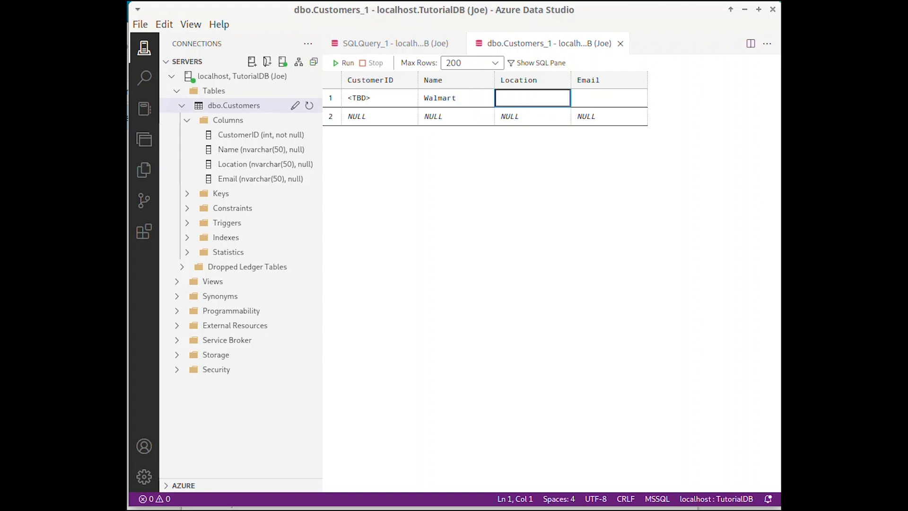
# Return to the top 1000 rows query on the Customers table and run it again.
pyautogui.click(395, 43)
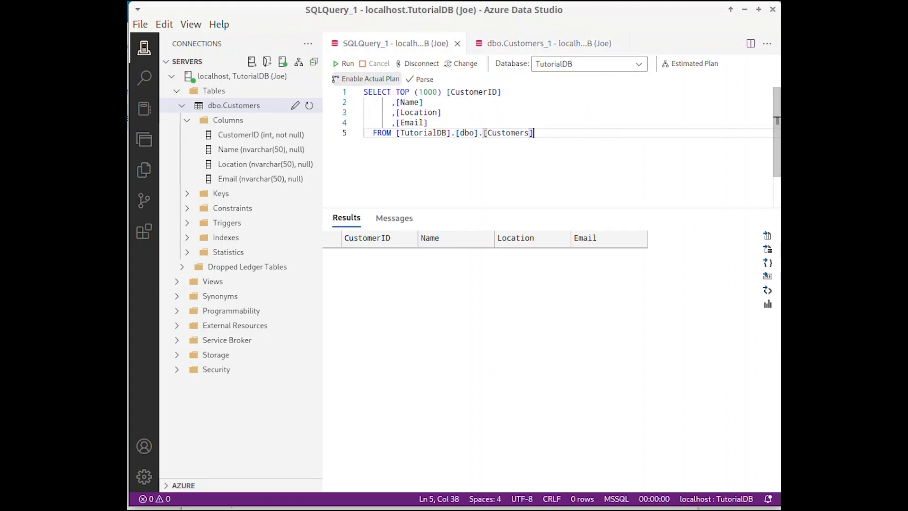
pyautogui.click(344, 63)
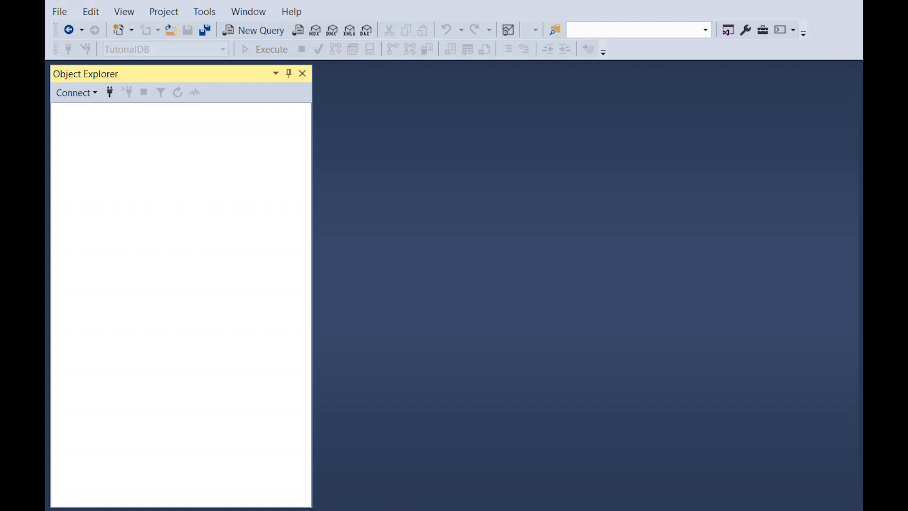
# Switch to SQL Server Management Studio and connect to the Database Engine at the server's IP address as sa, entering the account password.
pyautogui.click(76, 92)
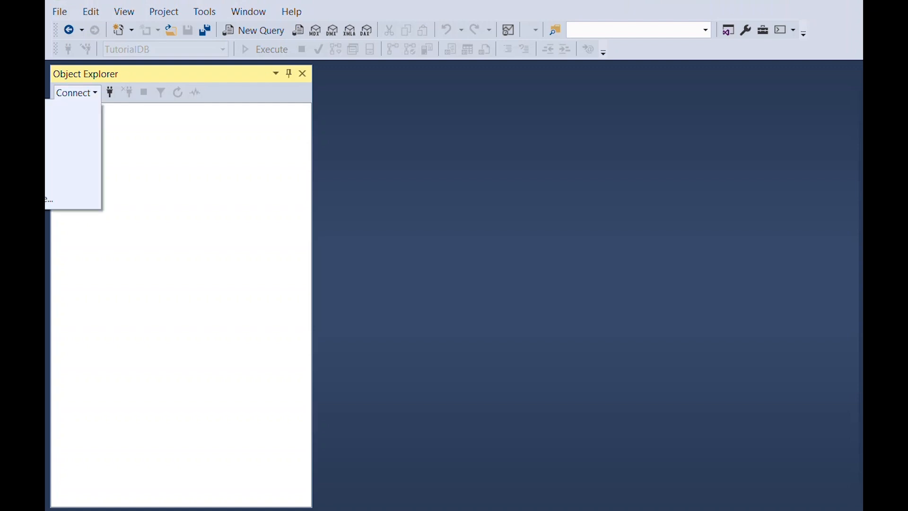
pyautogui.click(72, 110)
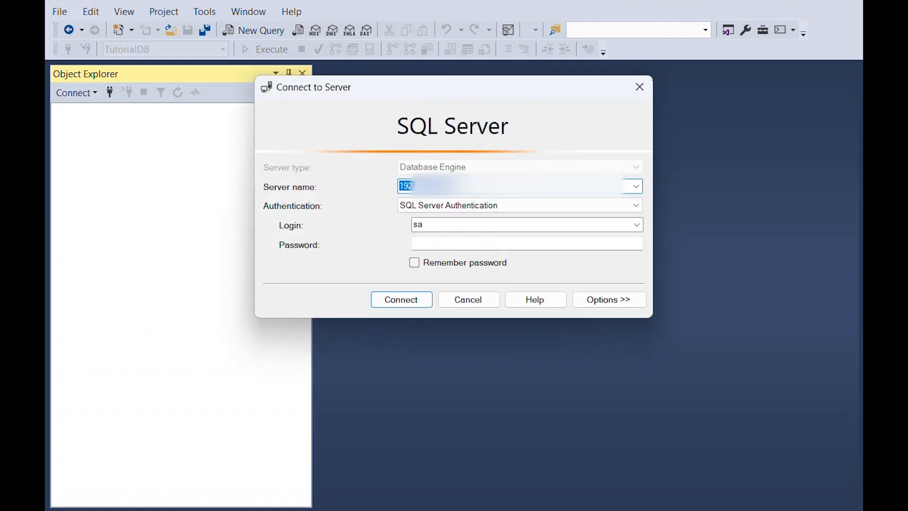
pyautogui.click(472, 186)
pyautogui.moveTo(441, 186); pyautogui.dragTo(399, 186)
pyautogui.click(425, 244)
pyautogui.write('*************')
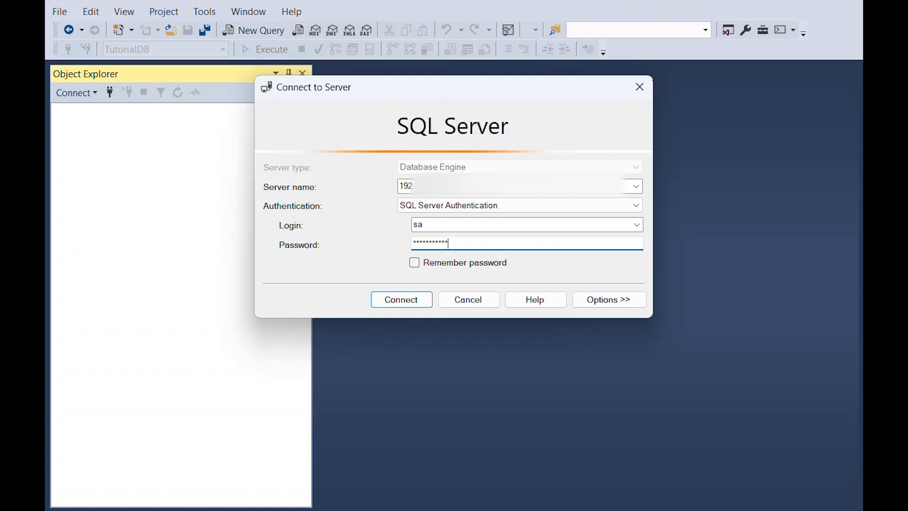
pyautogui.press('Return')
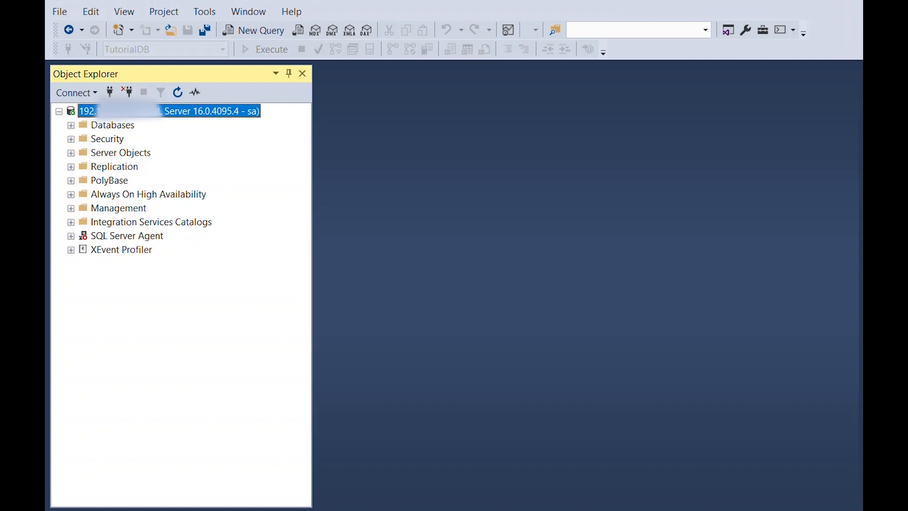
# Expand the databases down to the tables of TutorialDB and select the top 1000 rows of dbo.Customers.
pyautogui.click(71, 125)
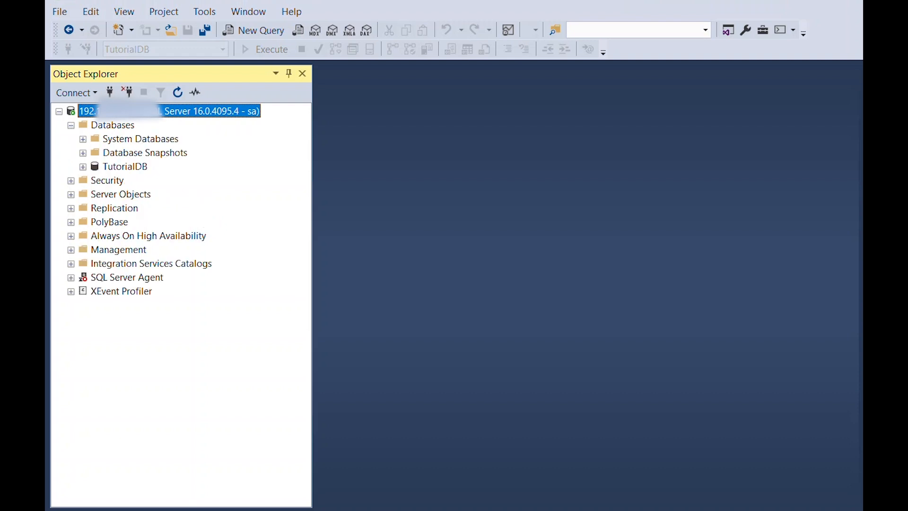
pyautogui.click(124, 167)
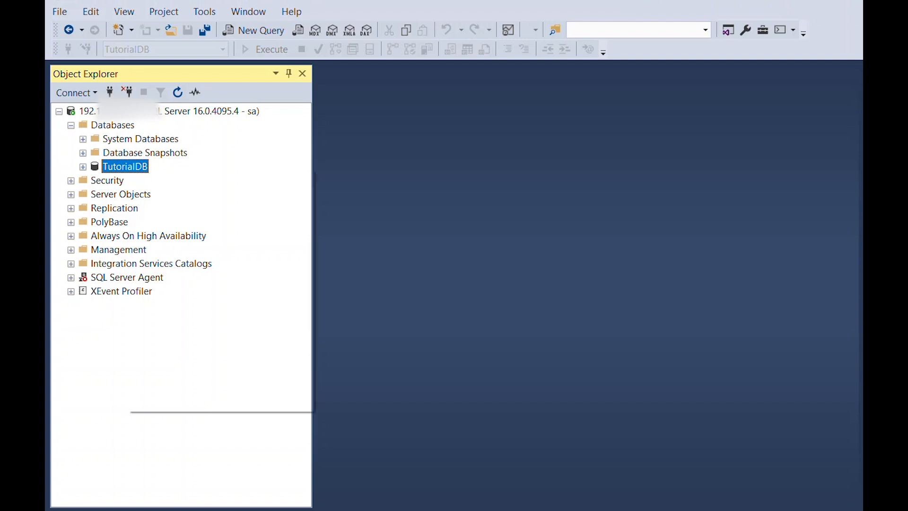
pyautogui.rightClick(126, 167)
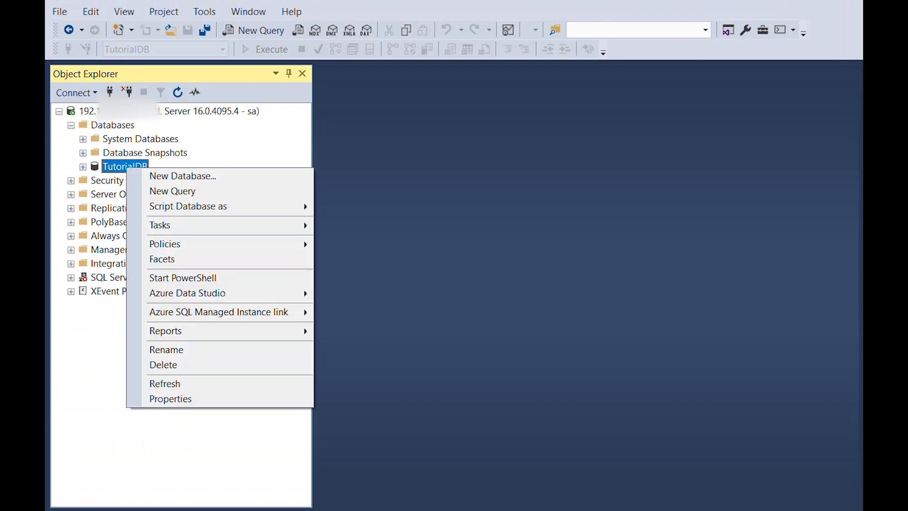
pyautogui.click(83, 167)
pyautogui.click(95, 194)
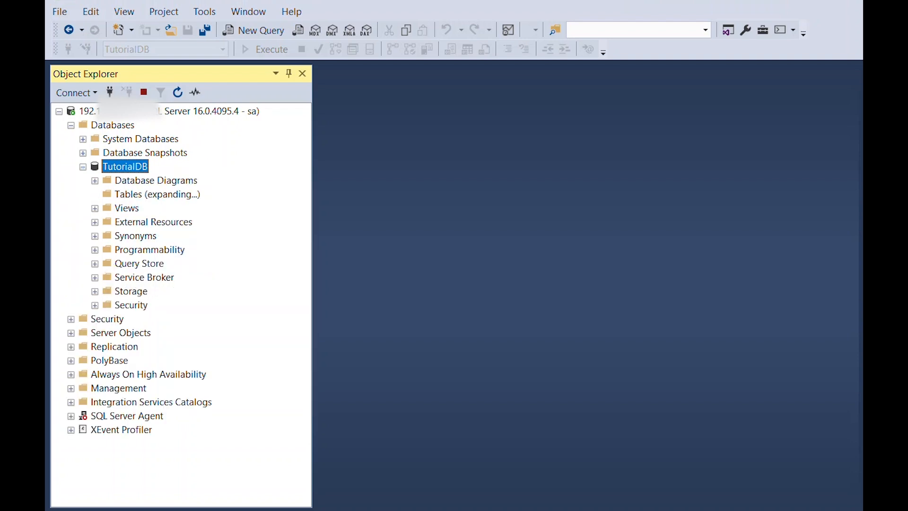
pyautogui.click(158, 264)
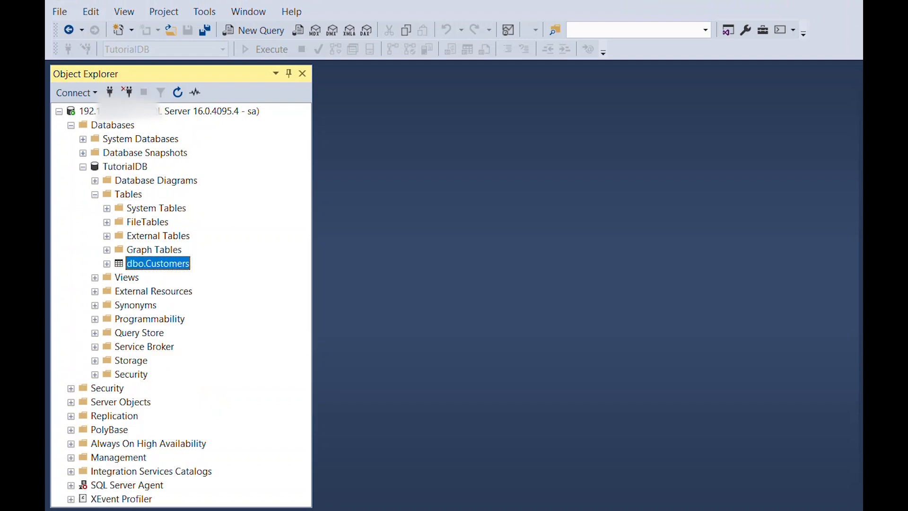
pyautogui.rightClick(158, 263)
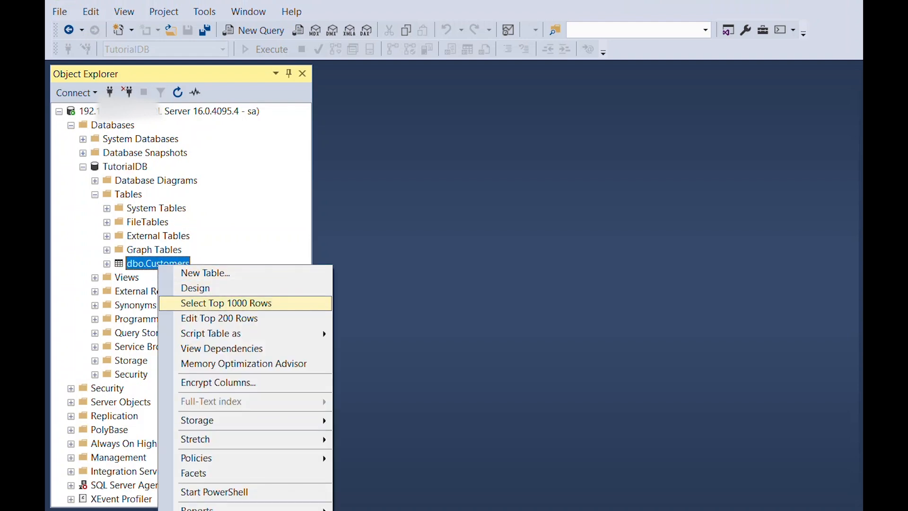
pyautogui.click(226, 304)
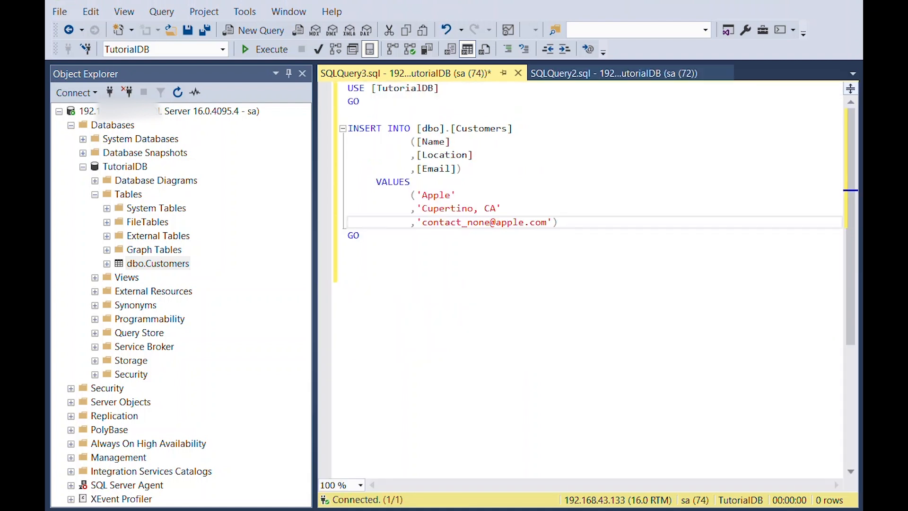
# Execute the INSERT script adding Apple in Cupertino, CA to dbo.Customers, and rerun the top 1000 rows query.
pyautogui.click(348, 249)
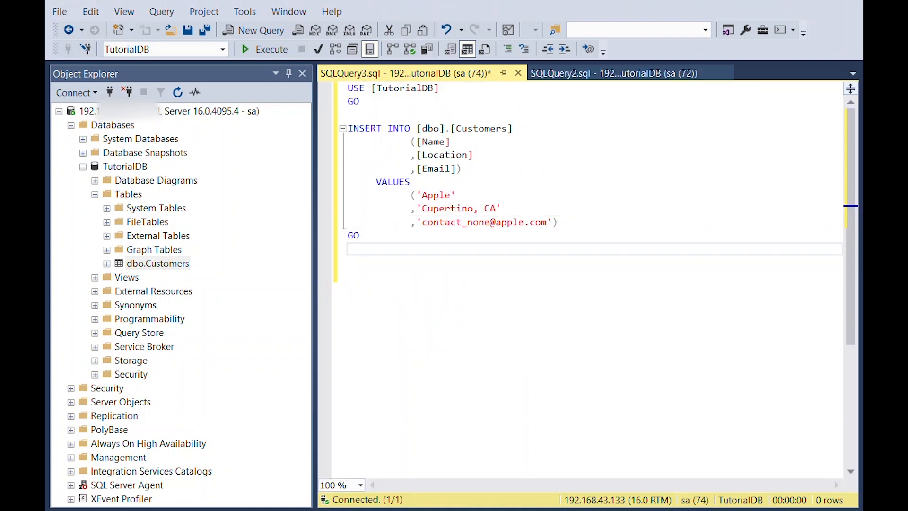
pyautogui.press('F5')
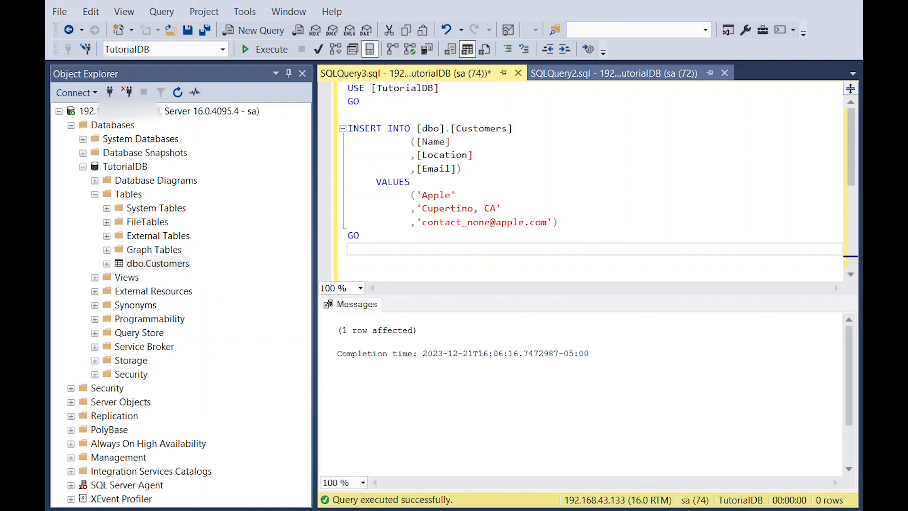
pyautogui.click(614, 73)
pyautogui.click(265, 49)
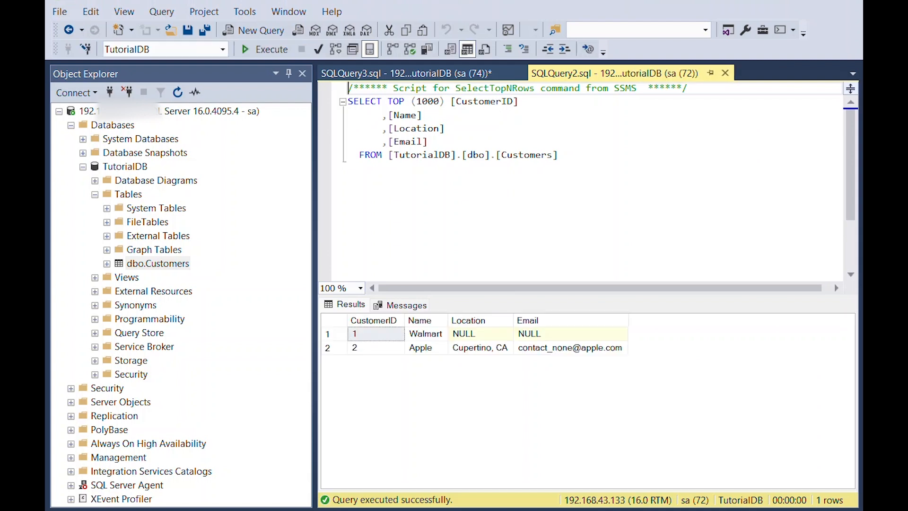
pyautogui.click(559, 155)
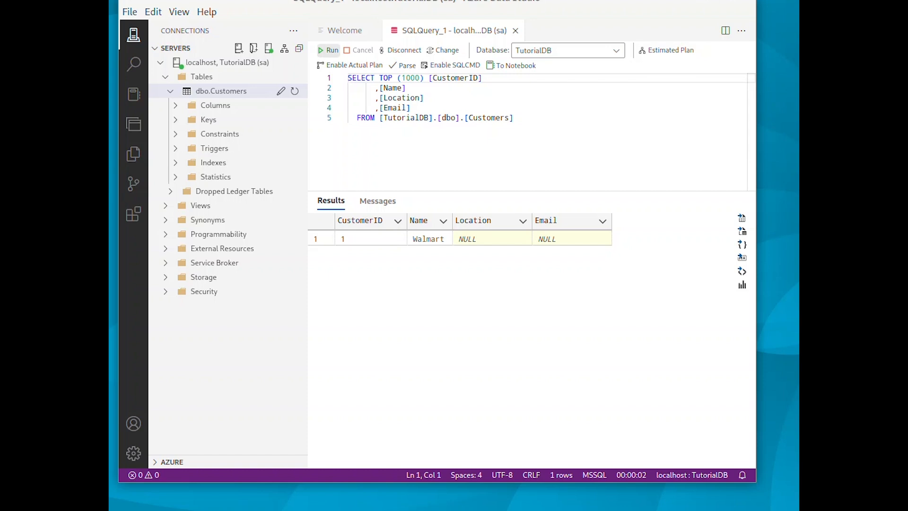
# Switch to Azure Data Studio and rerun the top 1000 rows query on dbo.Customers.
pyautogui.click(328, 49)
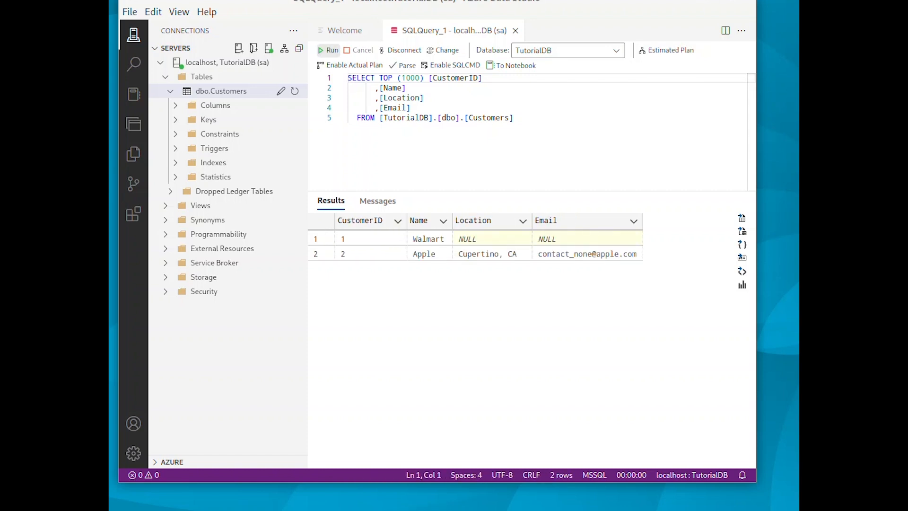